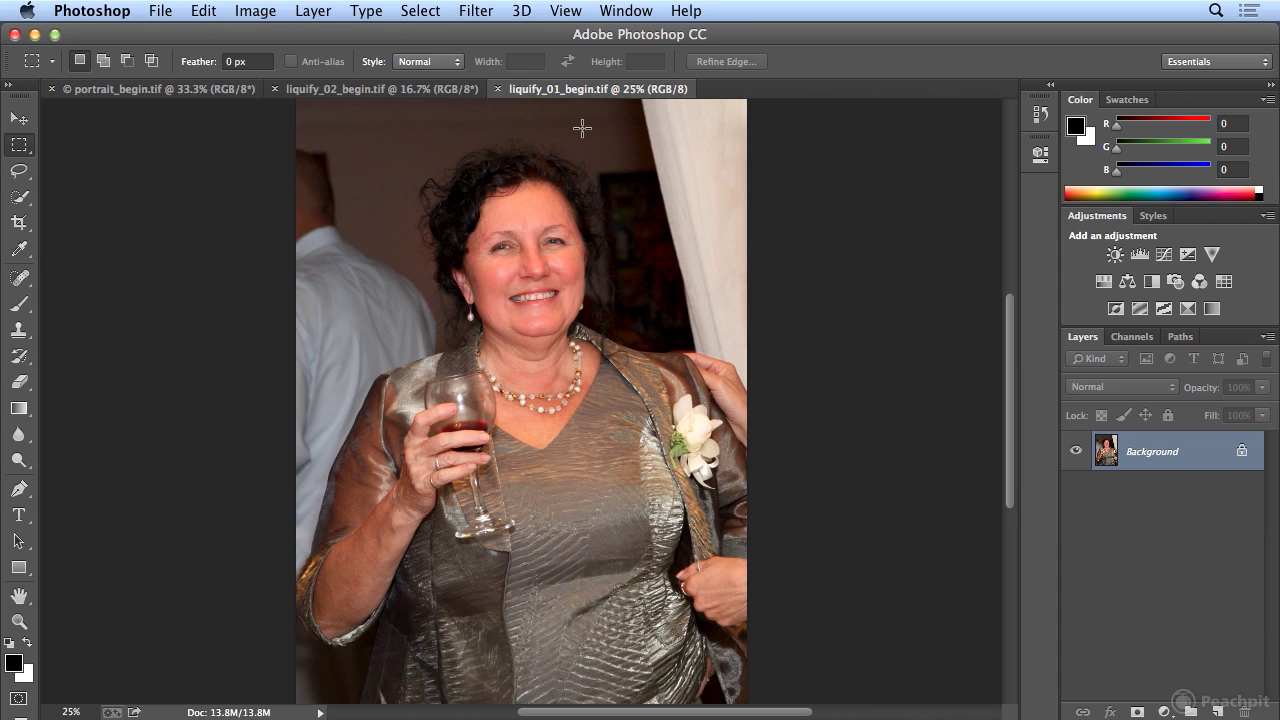
# Open the Liquify filter and shrink the woman's midsection using the Pucker tool with a brush size of 961
pyautogui.click(474, 12)
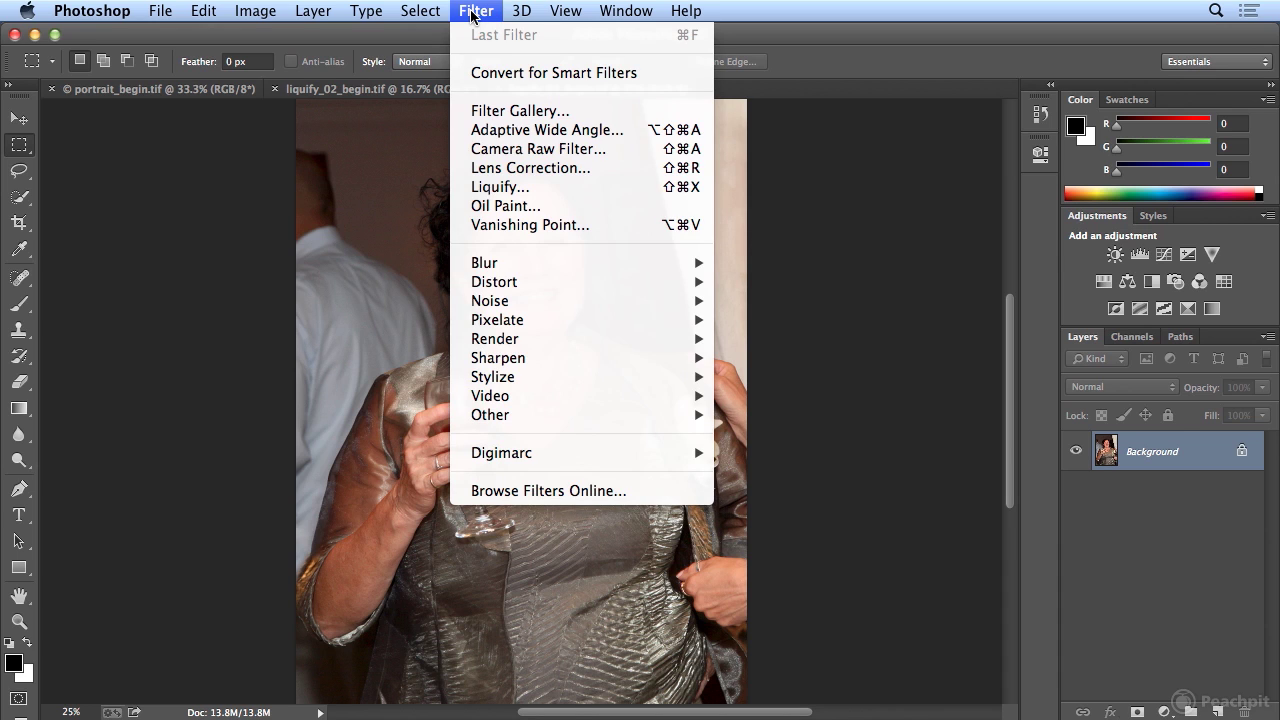
pyautogui.click(545, 187)
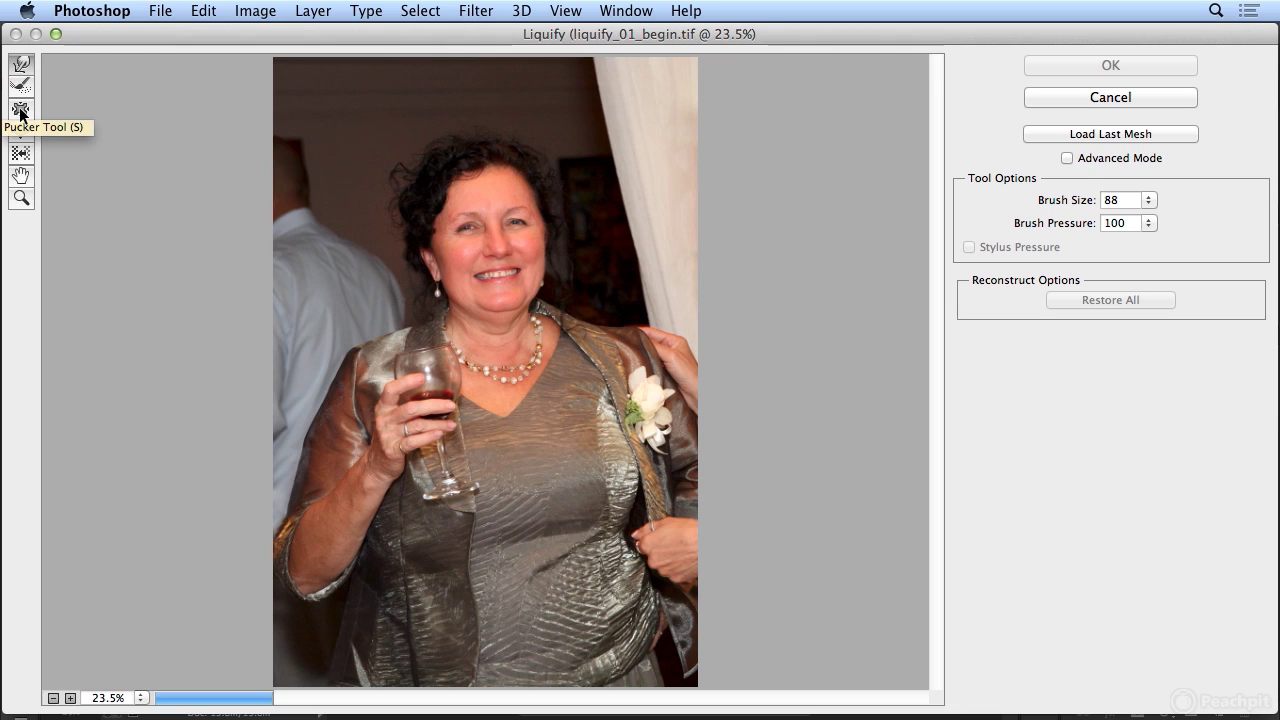
pyautogui.click(20, 113)
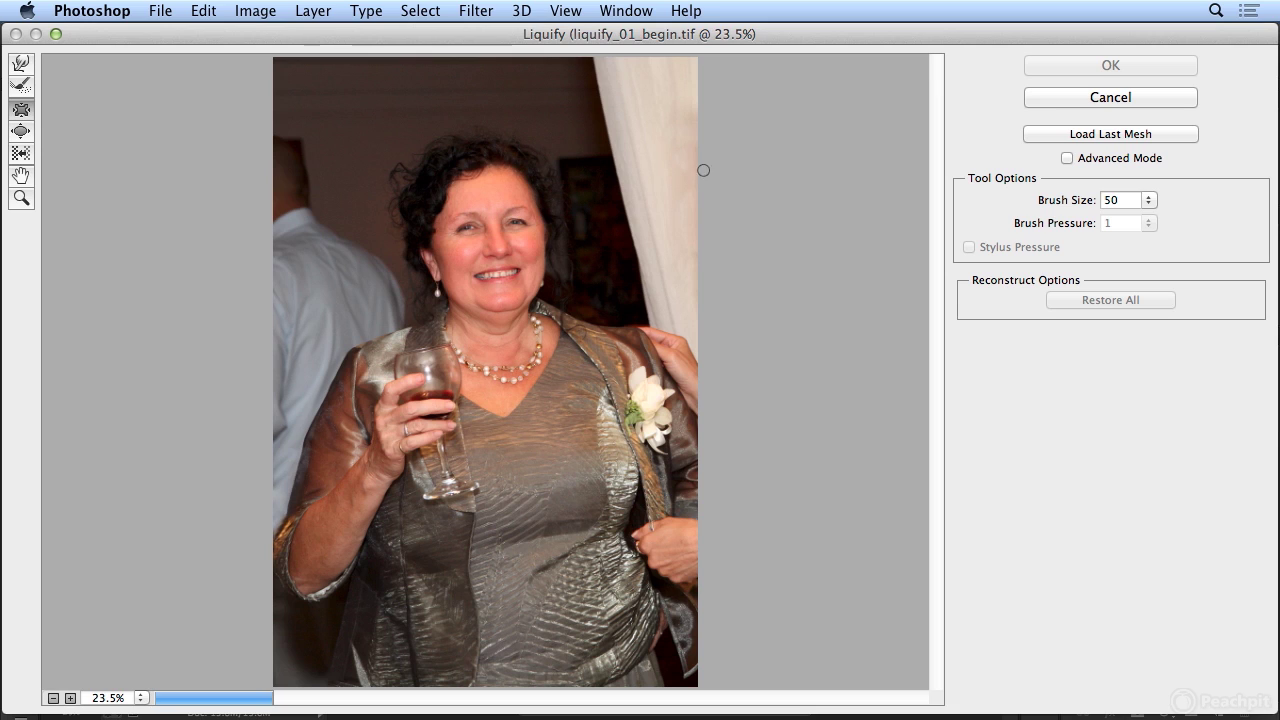
pyautogui.click(1150, 200)
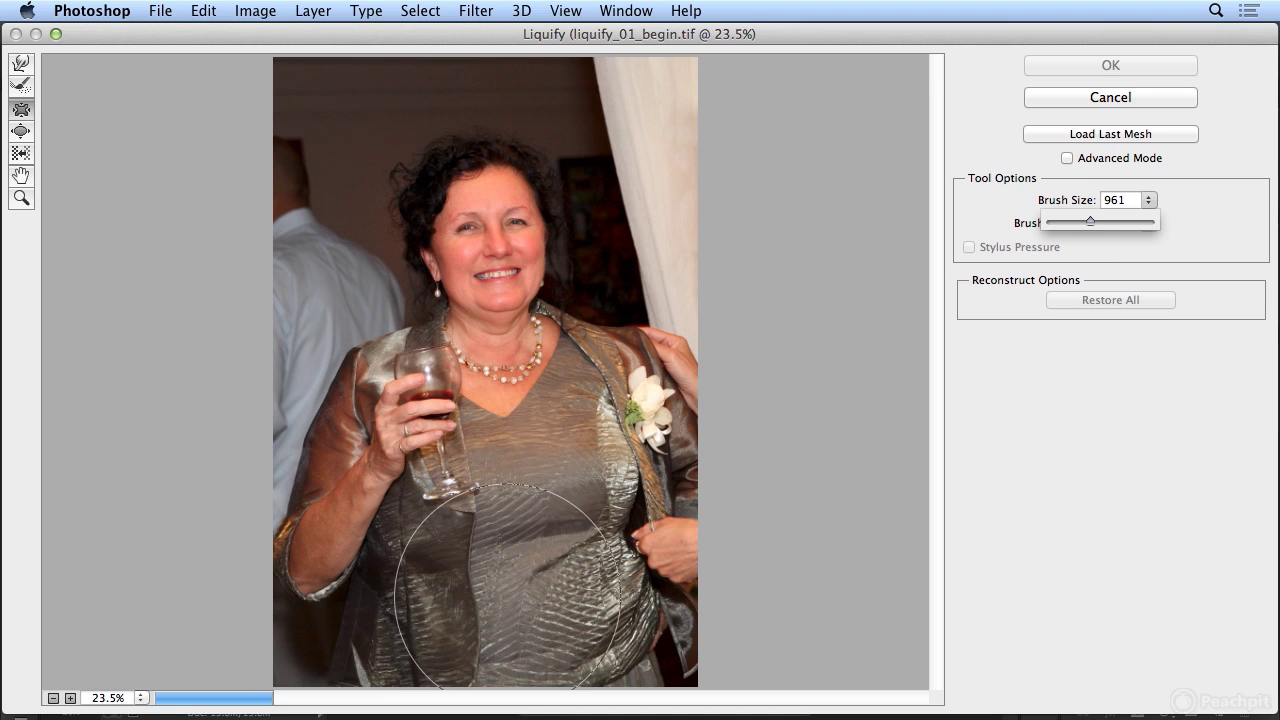
pyautogui.click(512, 590)
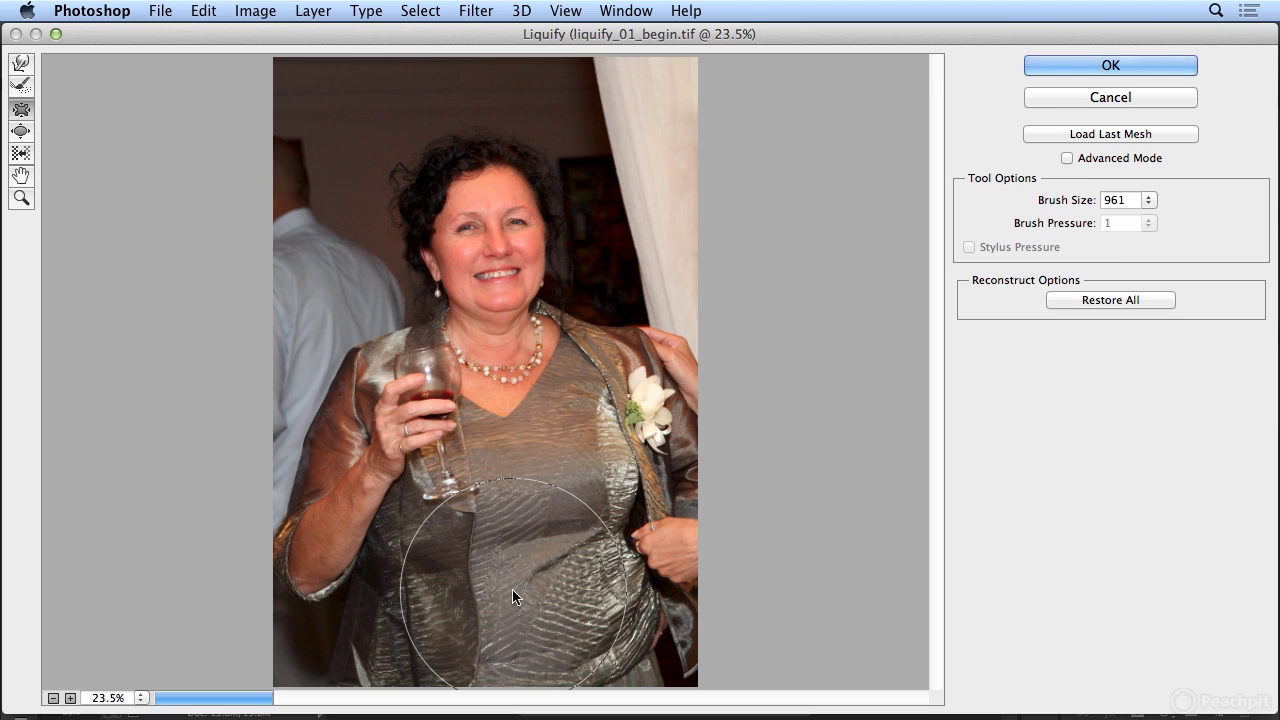
pyautogui.moveTo(512, 590); pyautogui.dragTo(500, 602)
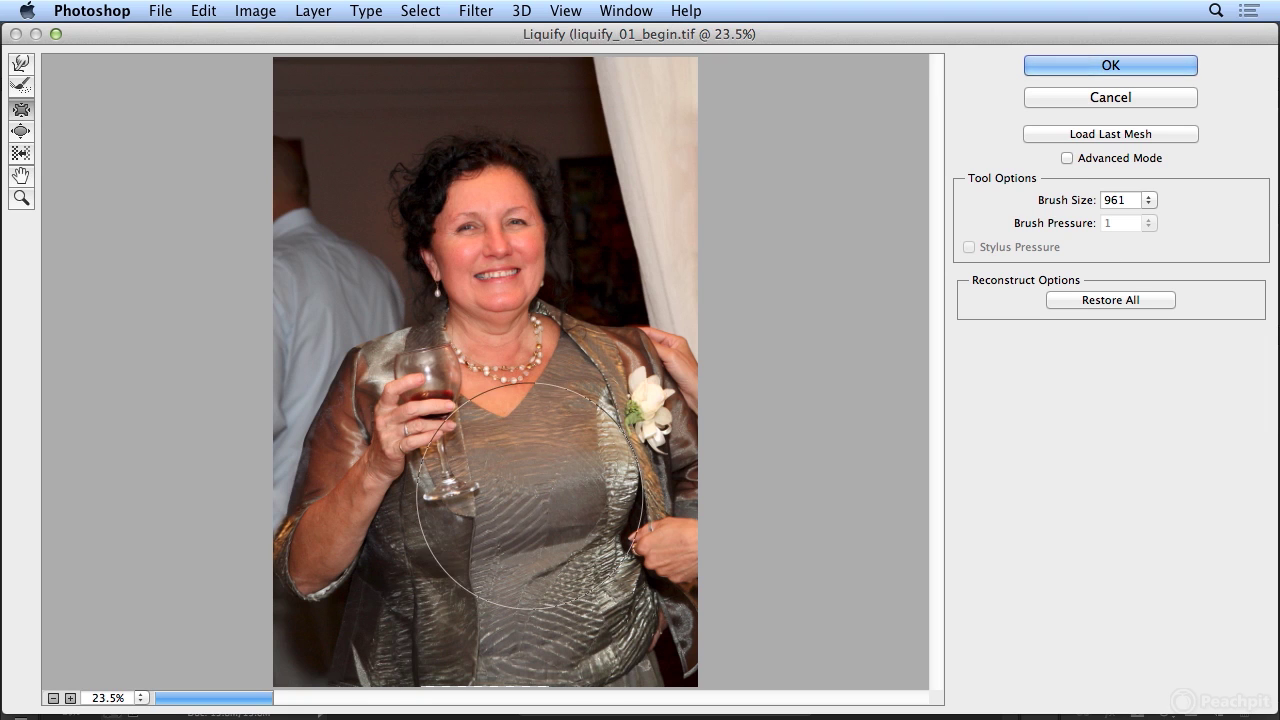
# Nudge the lower edge of the woman's torso using the Forward Warp tool at brush size 644, and apply the Liquify filter
pyautogui.click(22, 66)
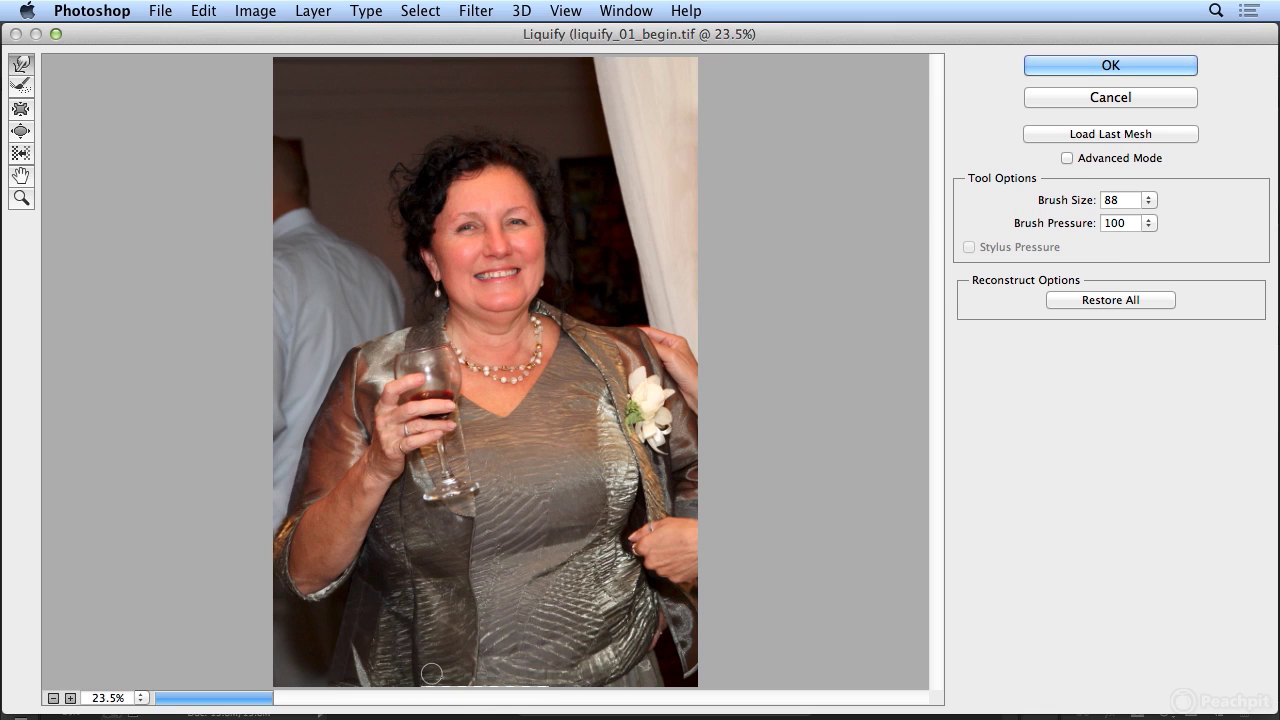
pyautogui.doubleClick(1124, 203)
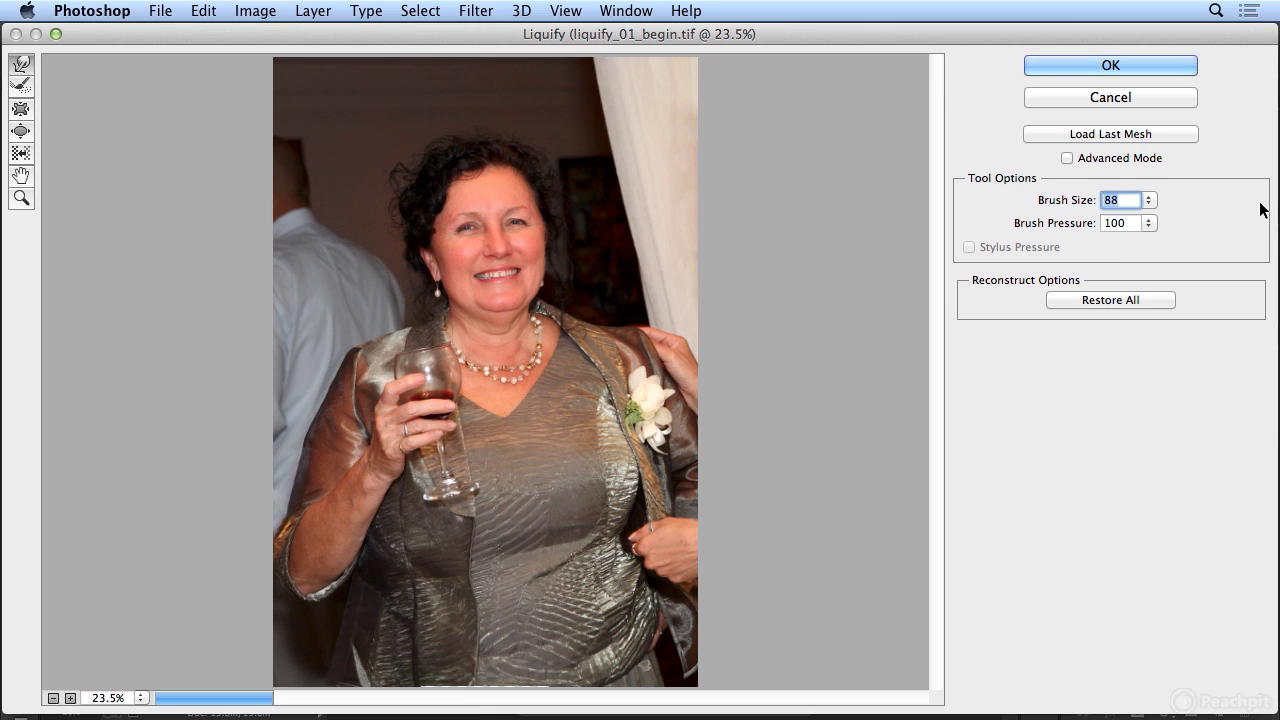
pyautogui.moveTo(1150, 203); pyautogui.dragTo(1084, 220)
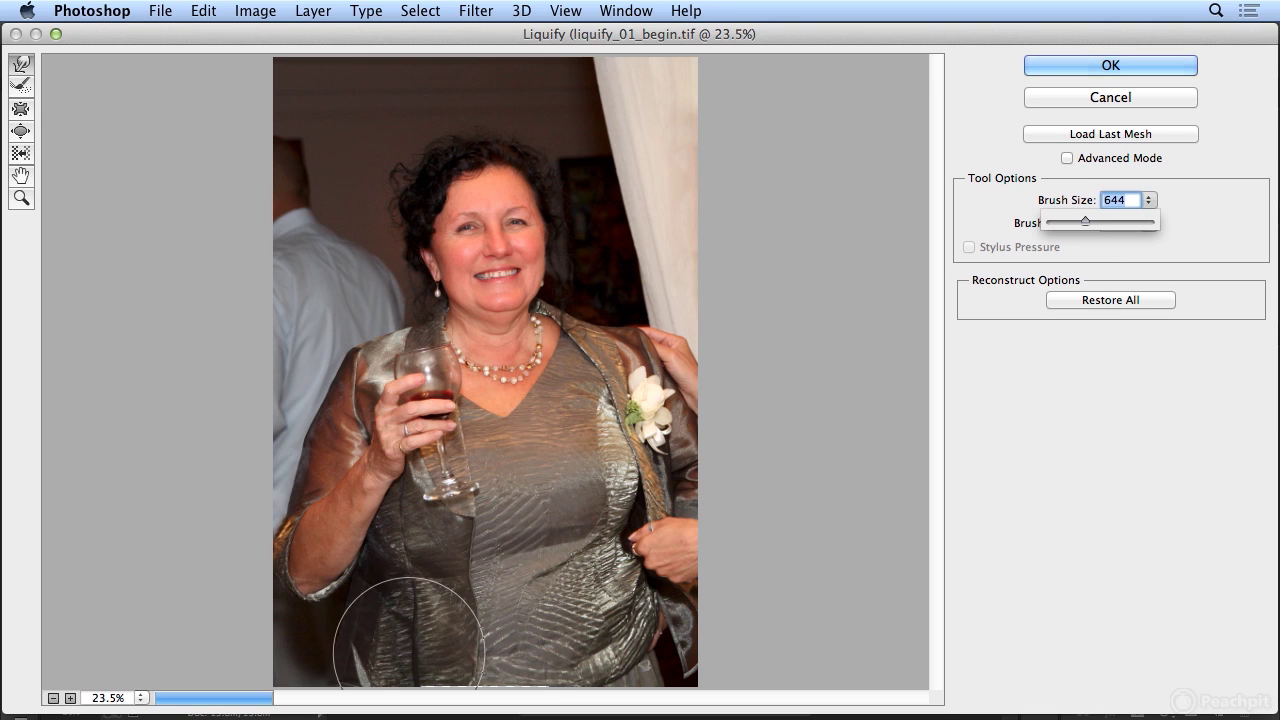
pyautogui.click(461, 664)
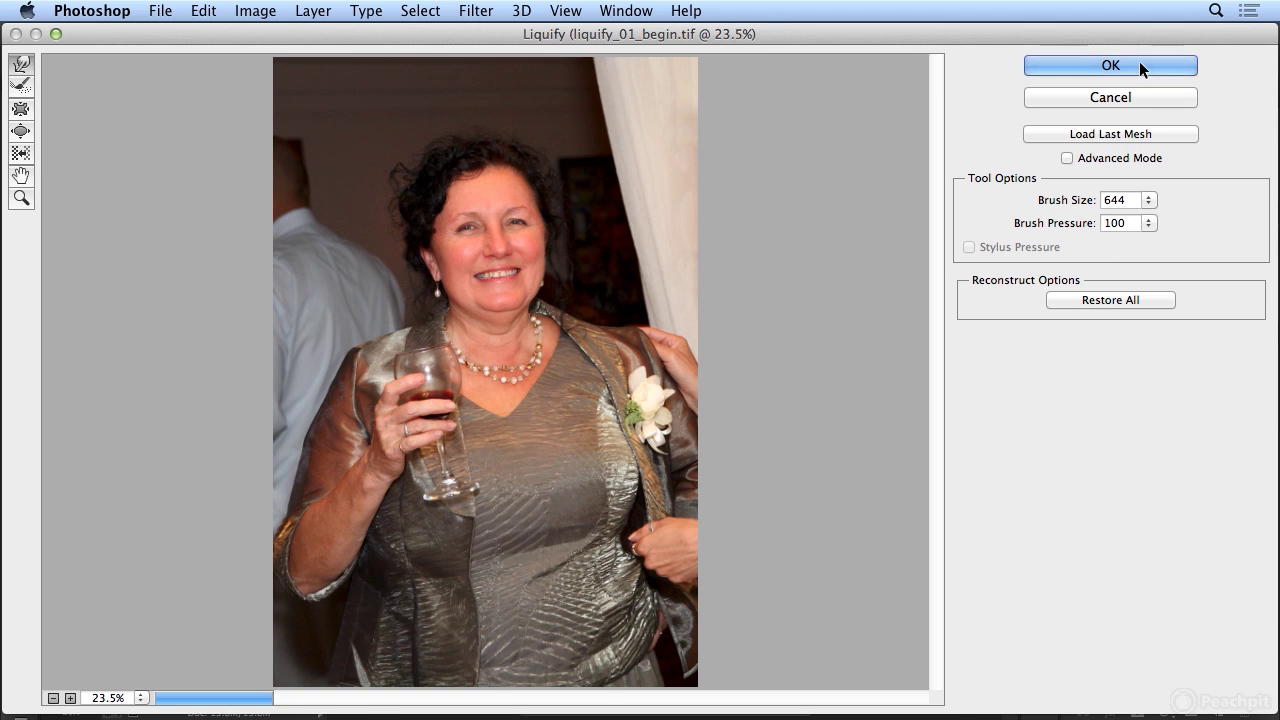
pyautogui.click(1110, 65)
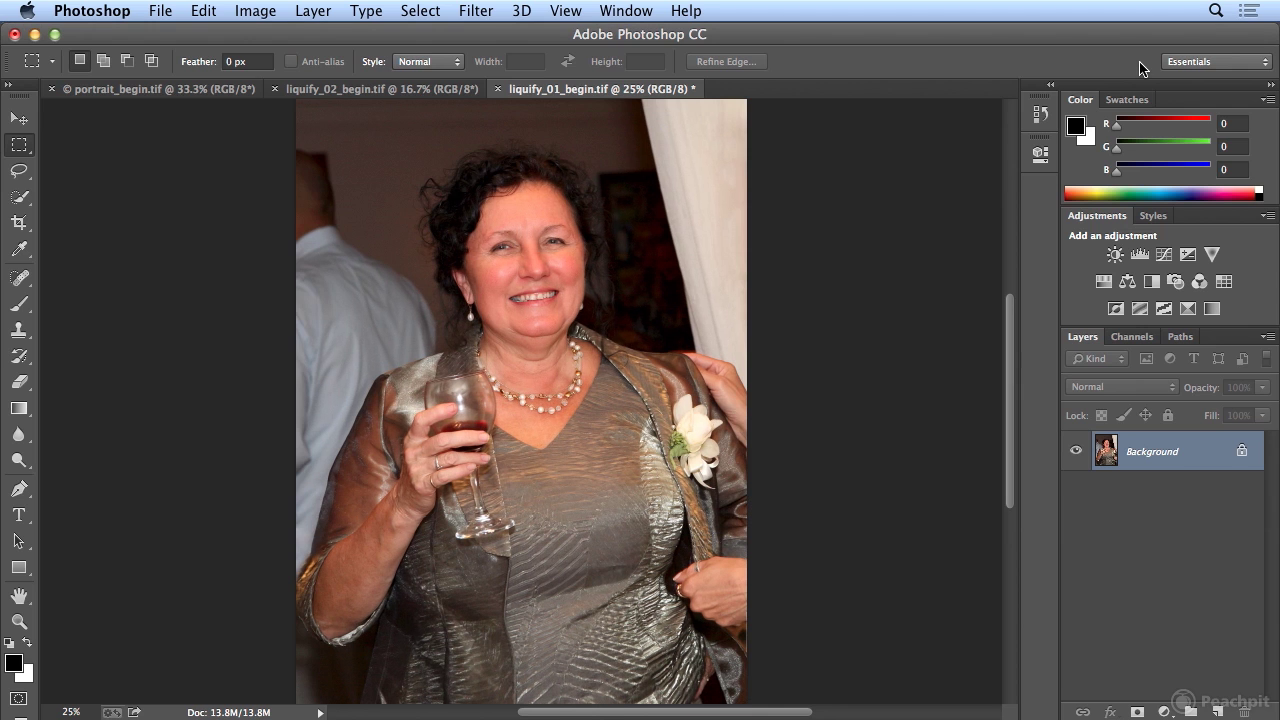
# Compare the portrait before and after by repeatedly undoing and redoing Liquify, finishing with the filter applied
pyautogui.click(224, 13)
pyautogui.click(224, 34)
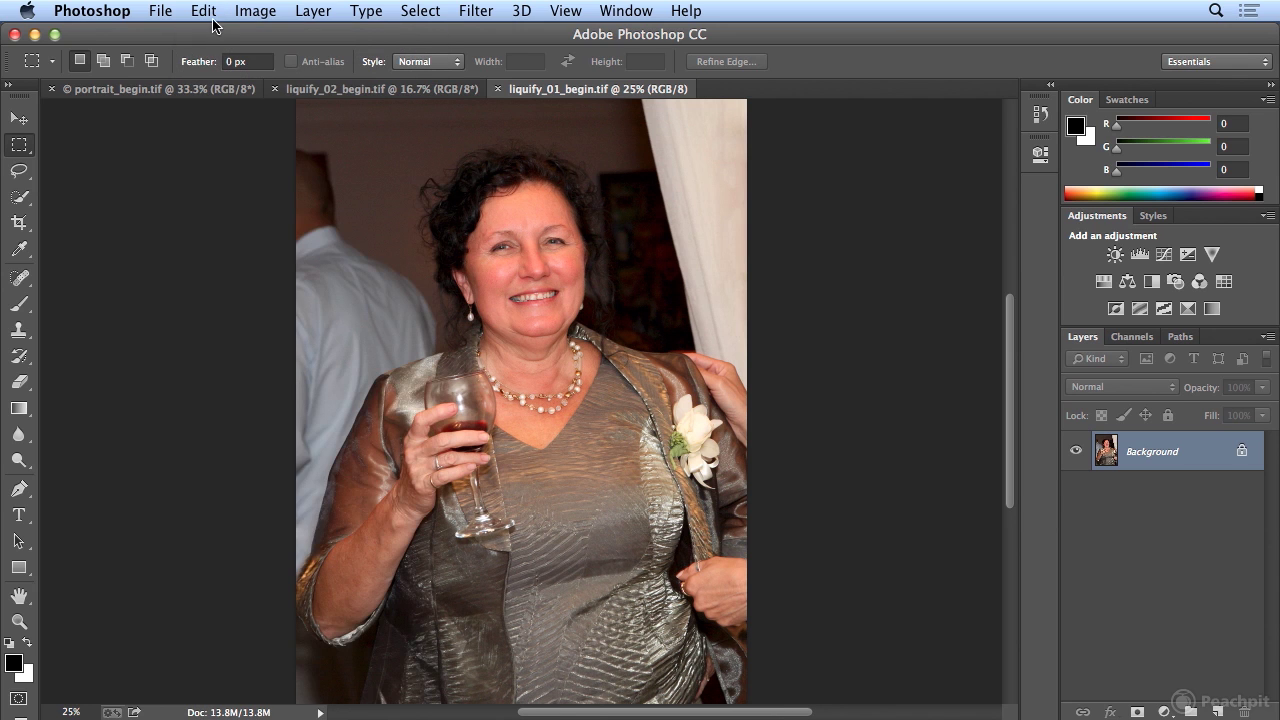
pyautogui.click(204, 12)
pyautogui.click(207, 34)
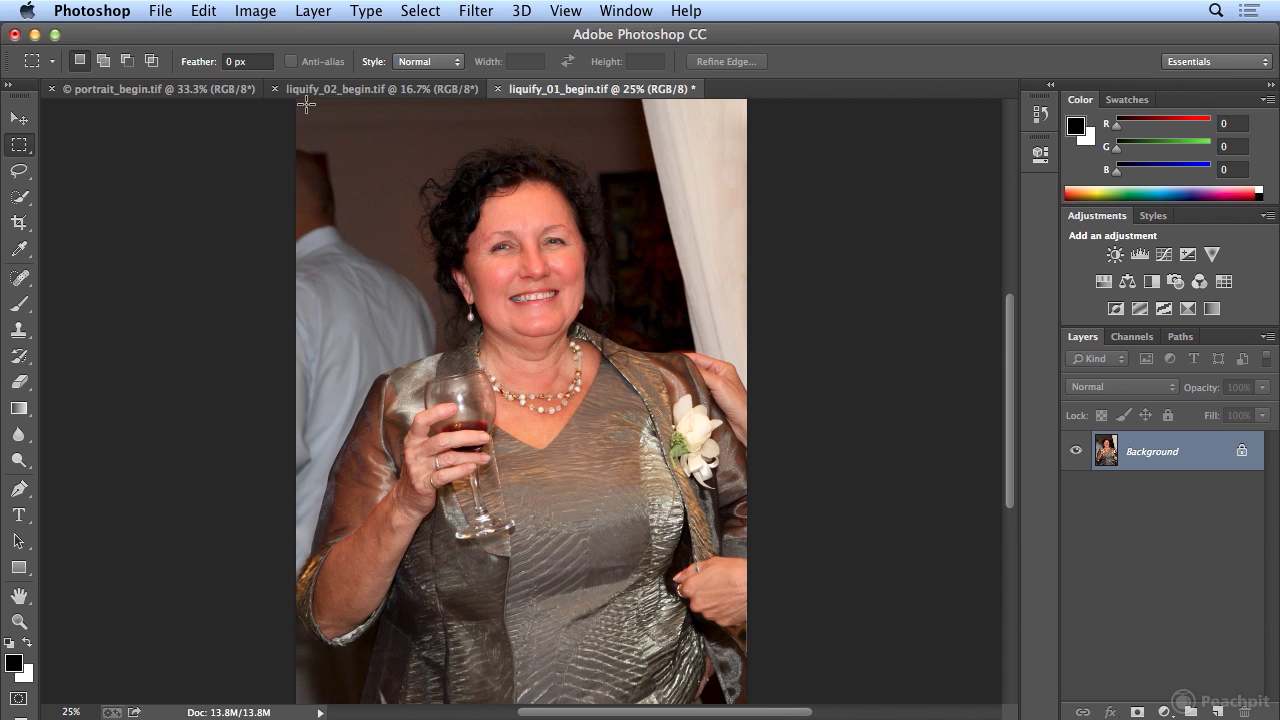
pyautogui.click(208, 12)
pyautogui.click(215, 36)
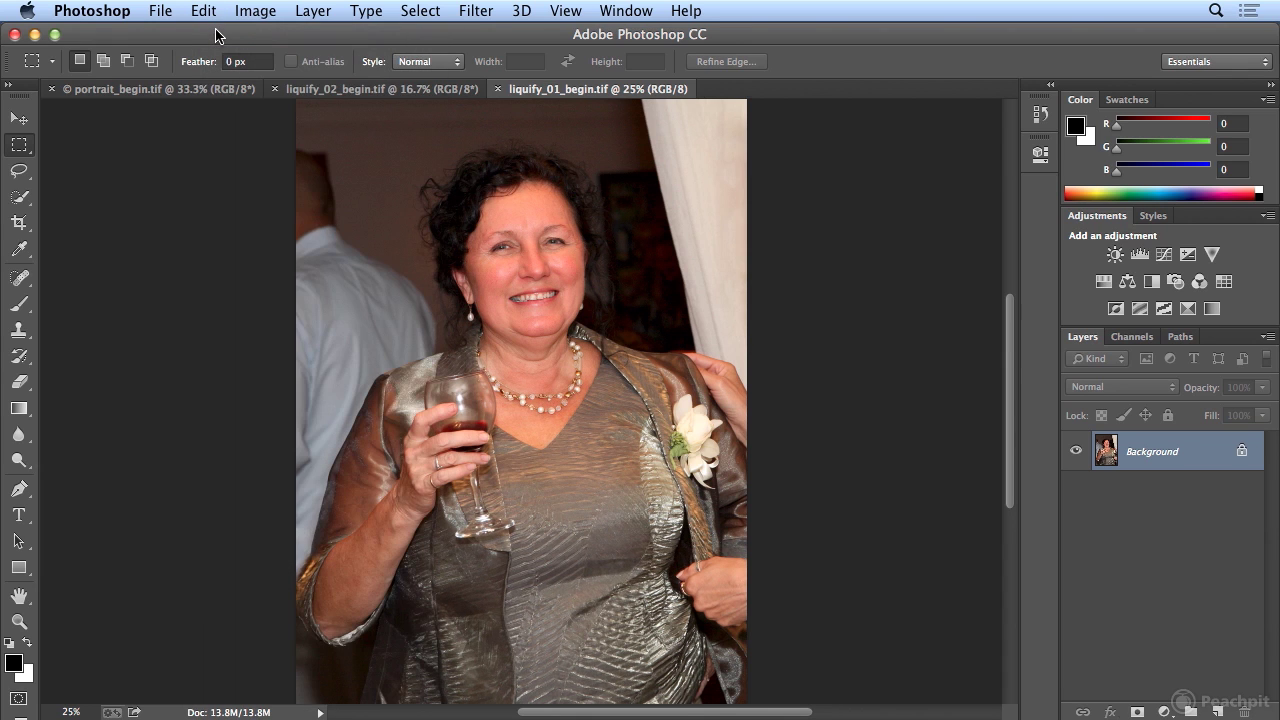
pyautogui.click(212, 12)
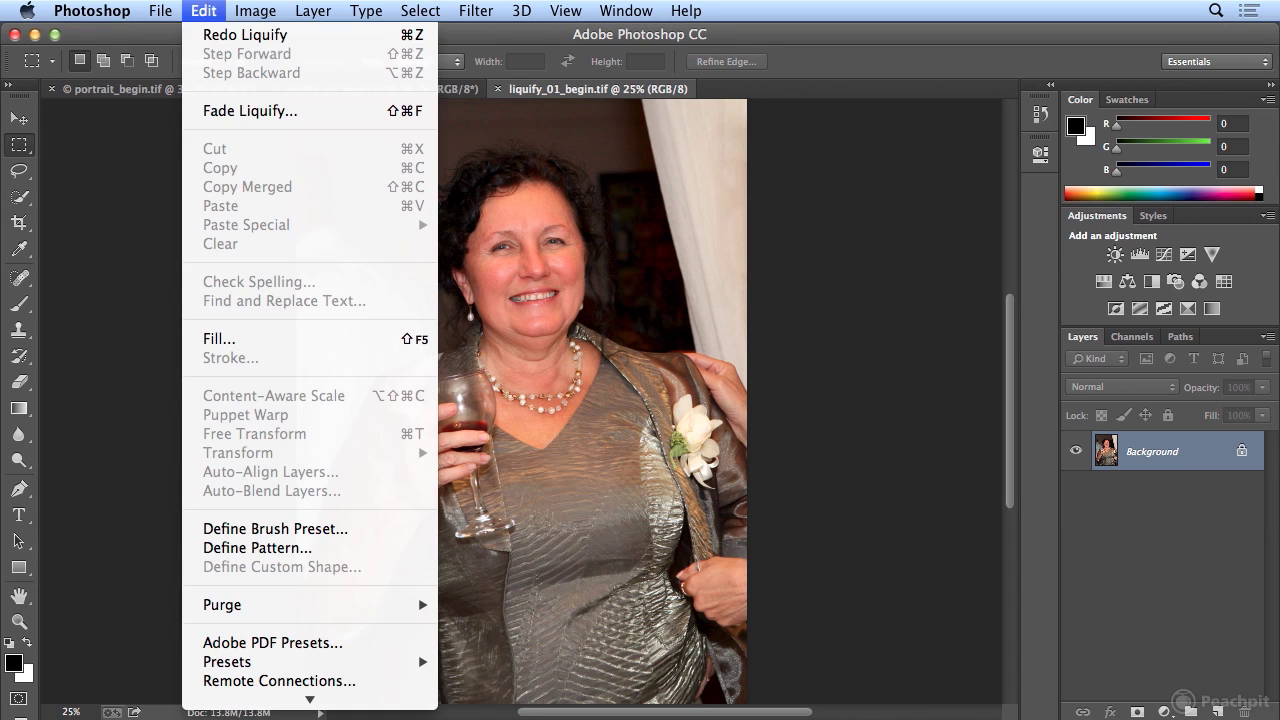
pyautogui.click(214, 34)
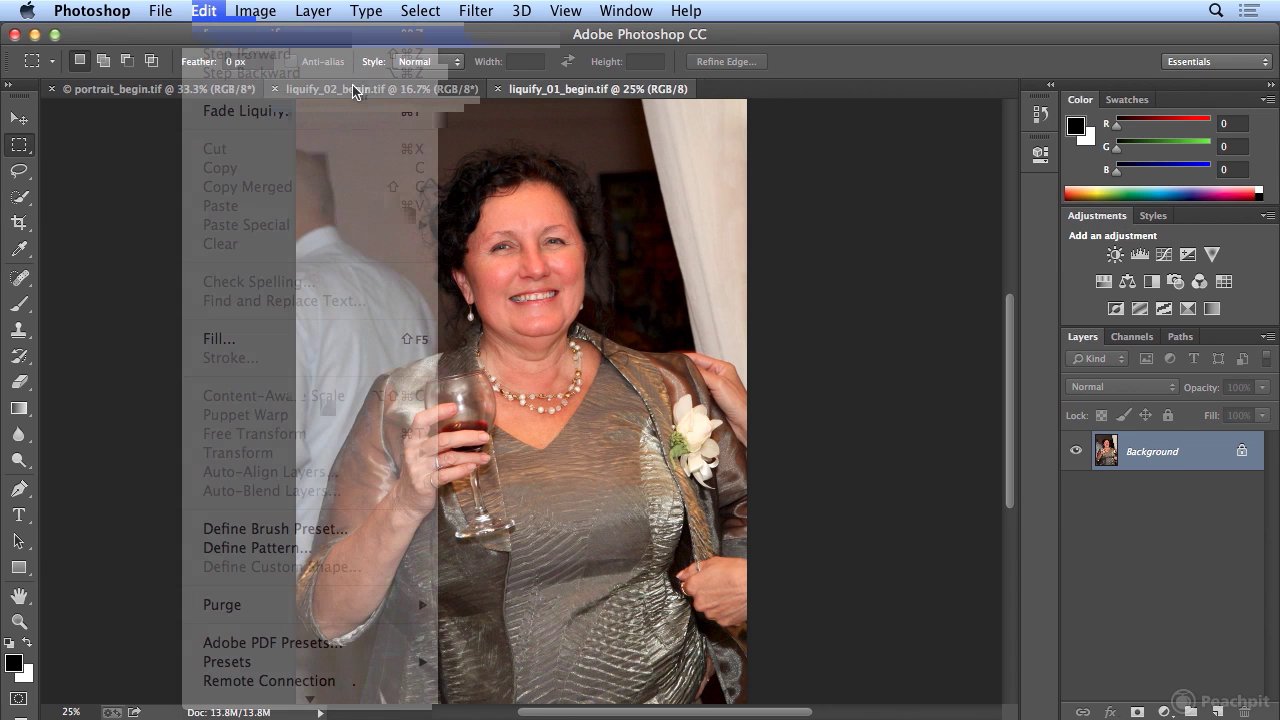
# Switch to the liquify_02_begin.tif image
pyautogui.click(357, 89)
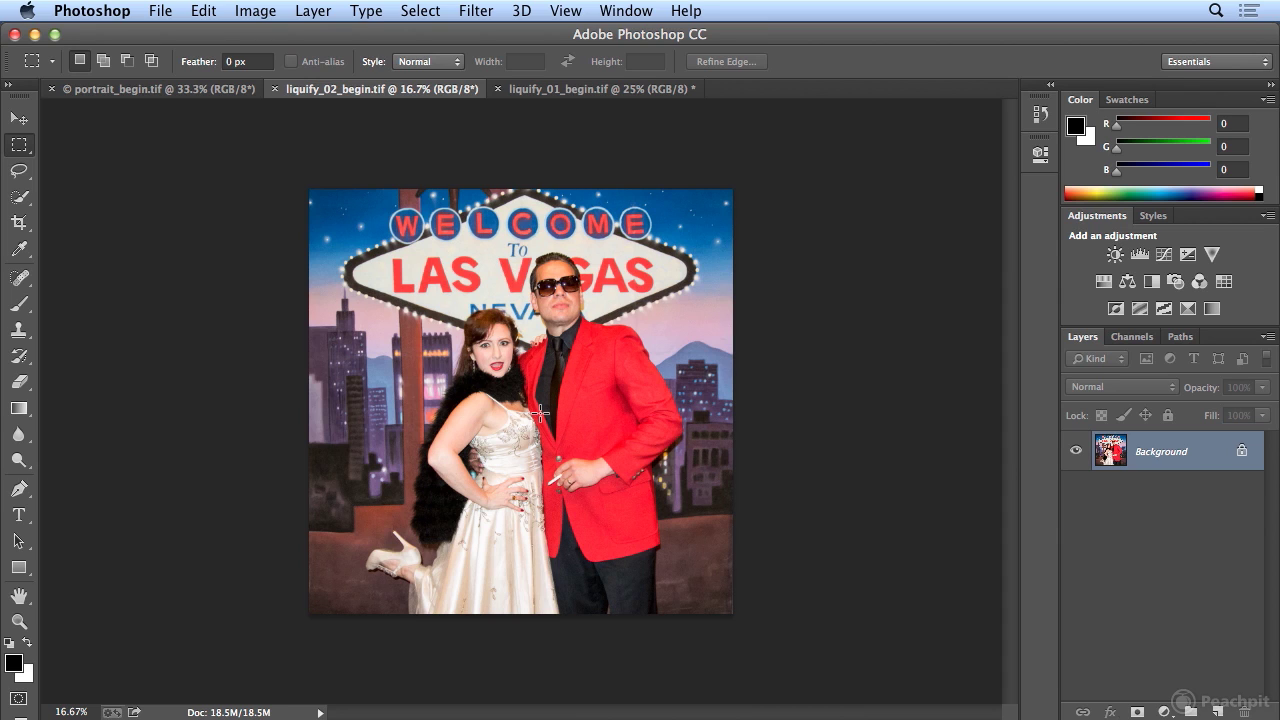
pyautogui.press('super+plus')
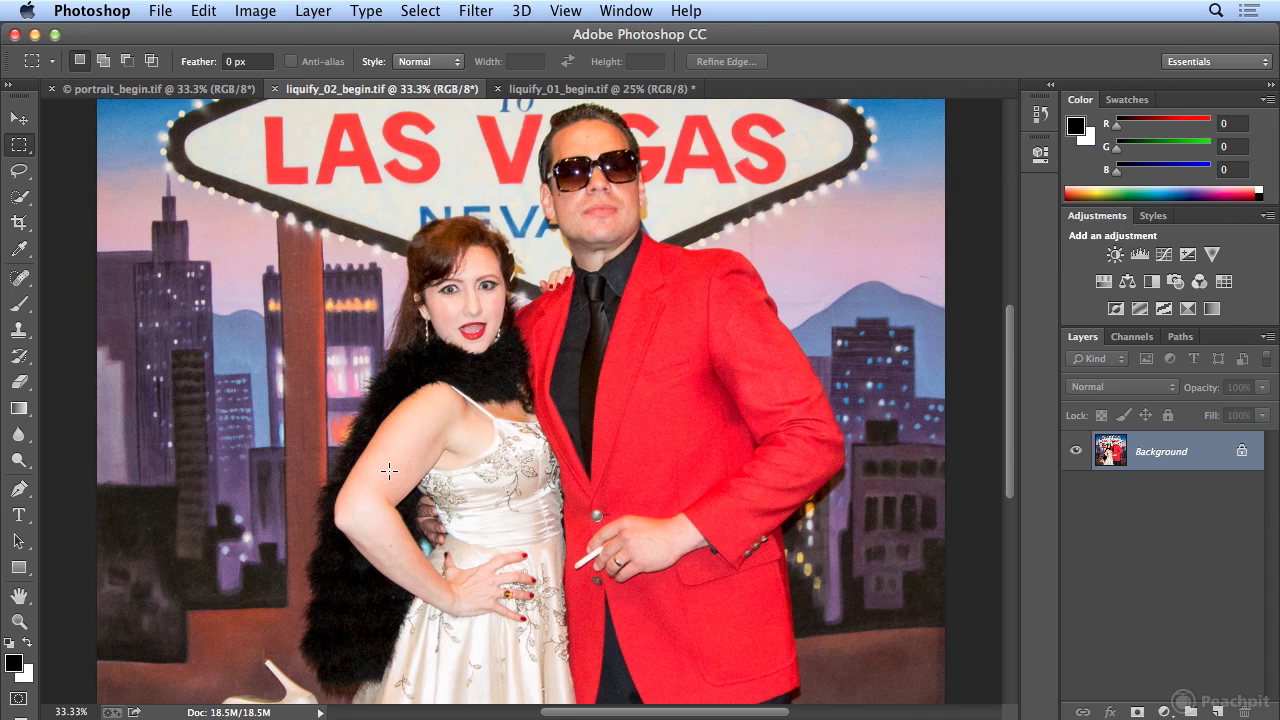
# Try to reapply the last Liquify filter with the same settings to the photo of the couple
pyautogui.click(486, 9)
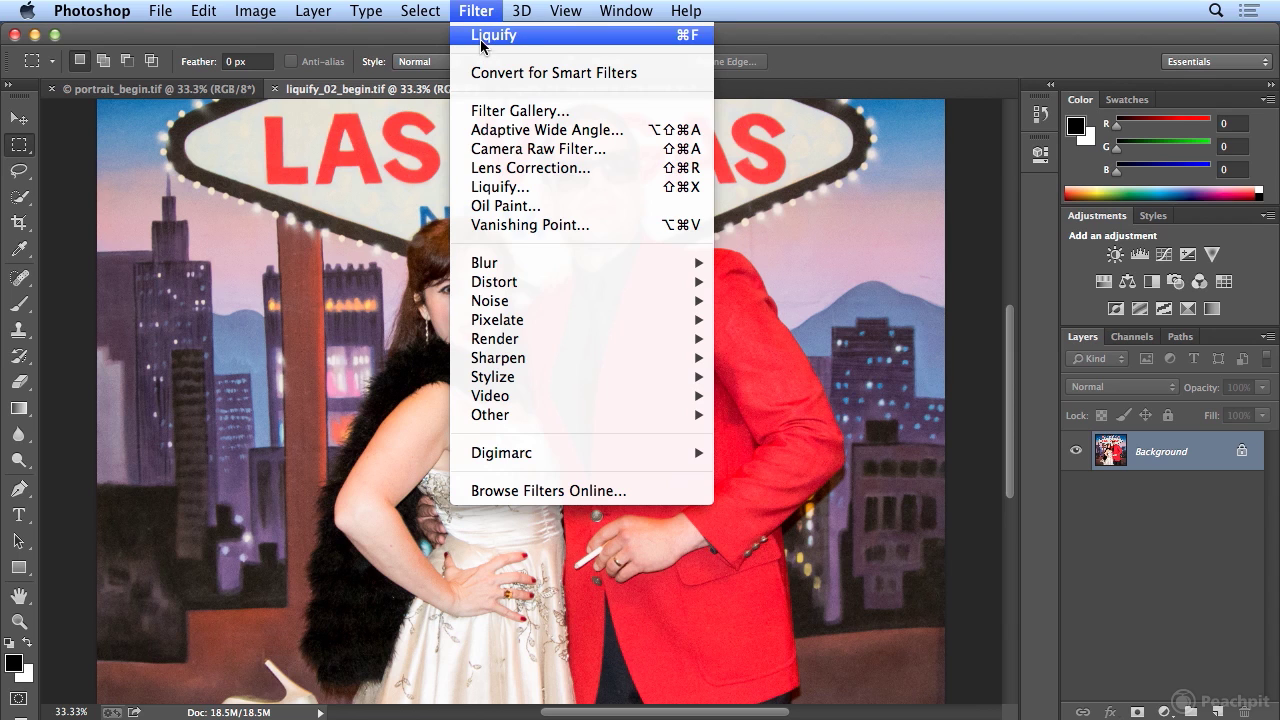
pyautogui.click(645, 39)
pyautogui.moveTo(1009, 448); pyautogui.dragTo(1014, 511)
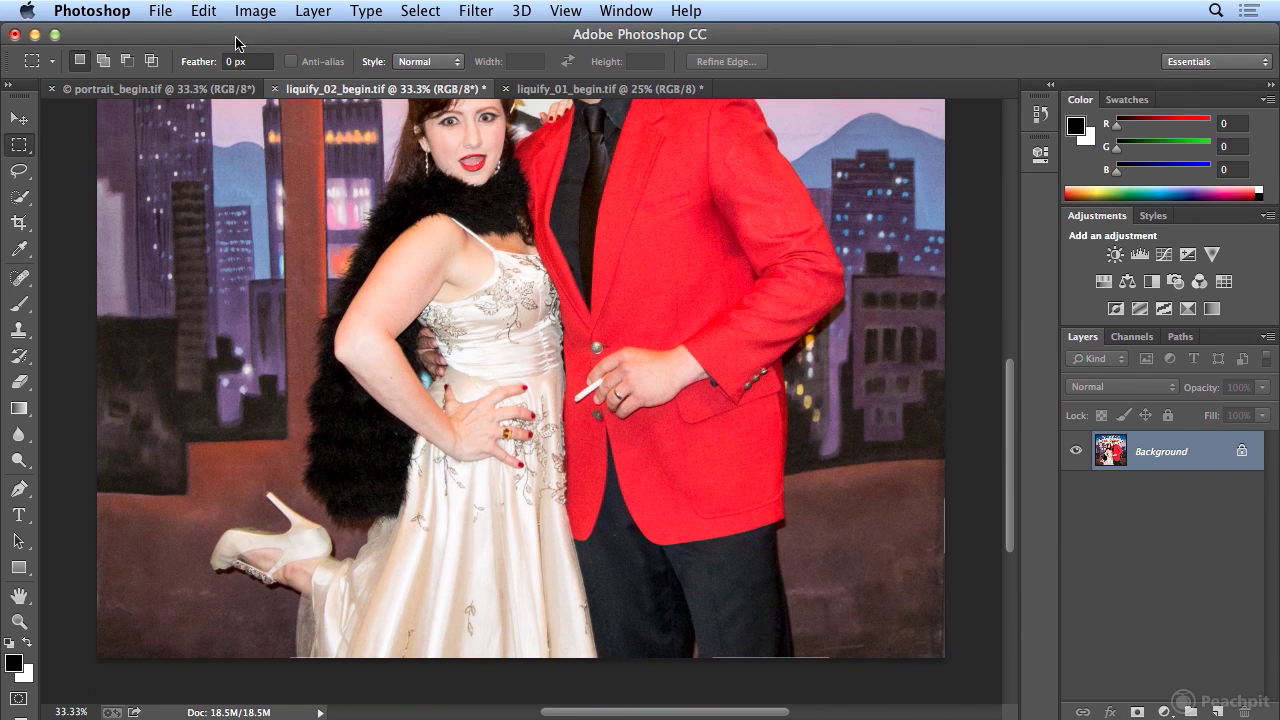
# Undo the repeated Liquify on the couple's photo, redo it once for comparison, and undo it again
pyautogui.click(204, 10)
pyautogui.click(208, 28)
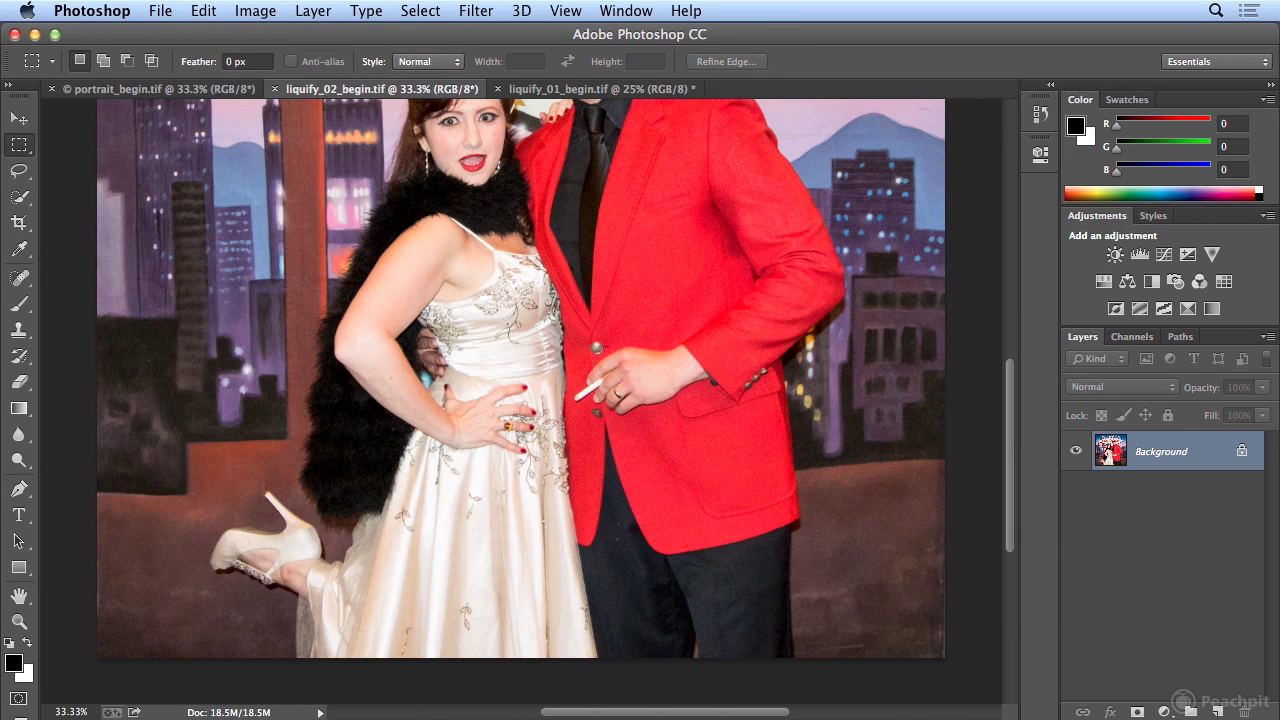
pyautogui.click(204, 10)
pyautogui.click(207, 30)
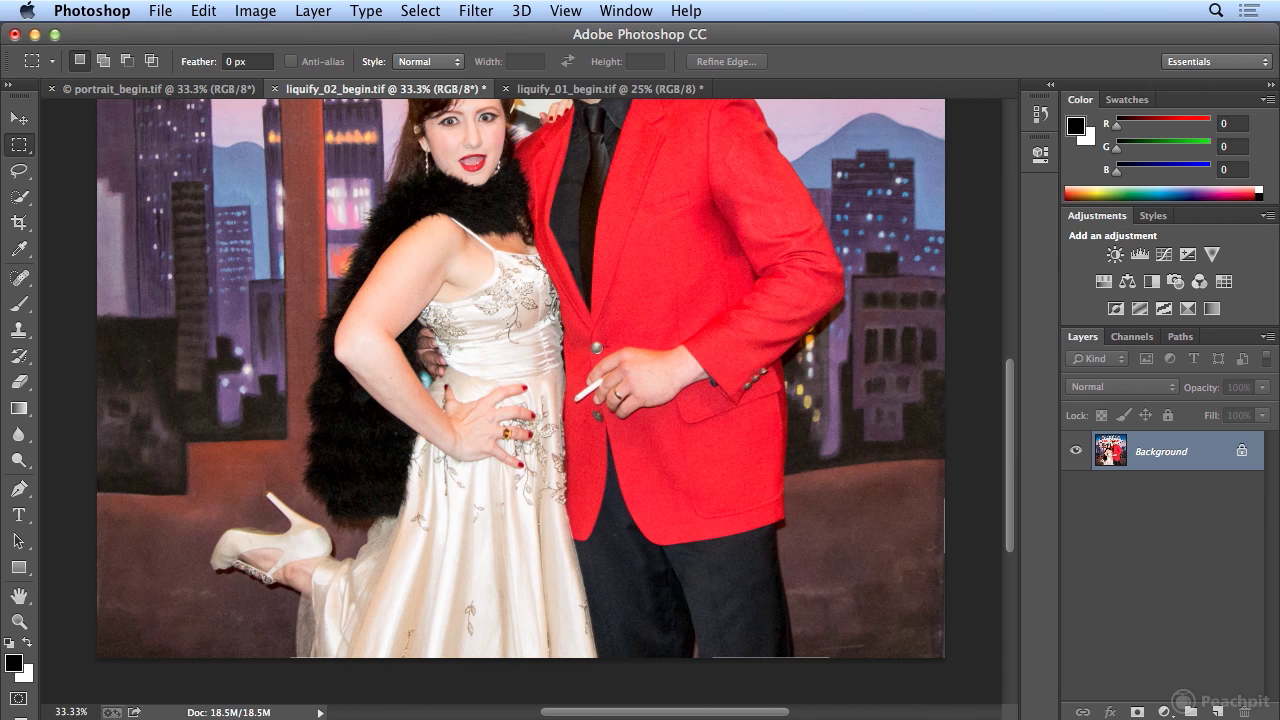
pyautogui.click(218, 10)
pyautogui.click(222, 35)
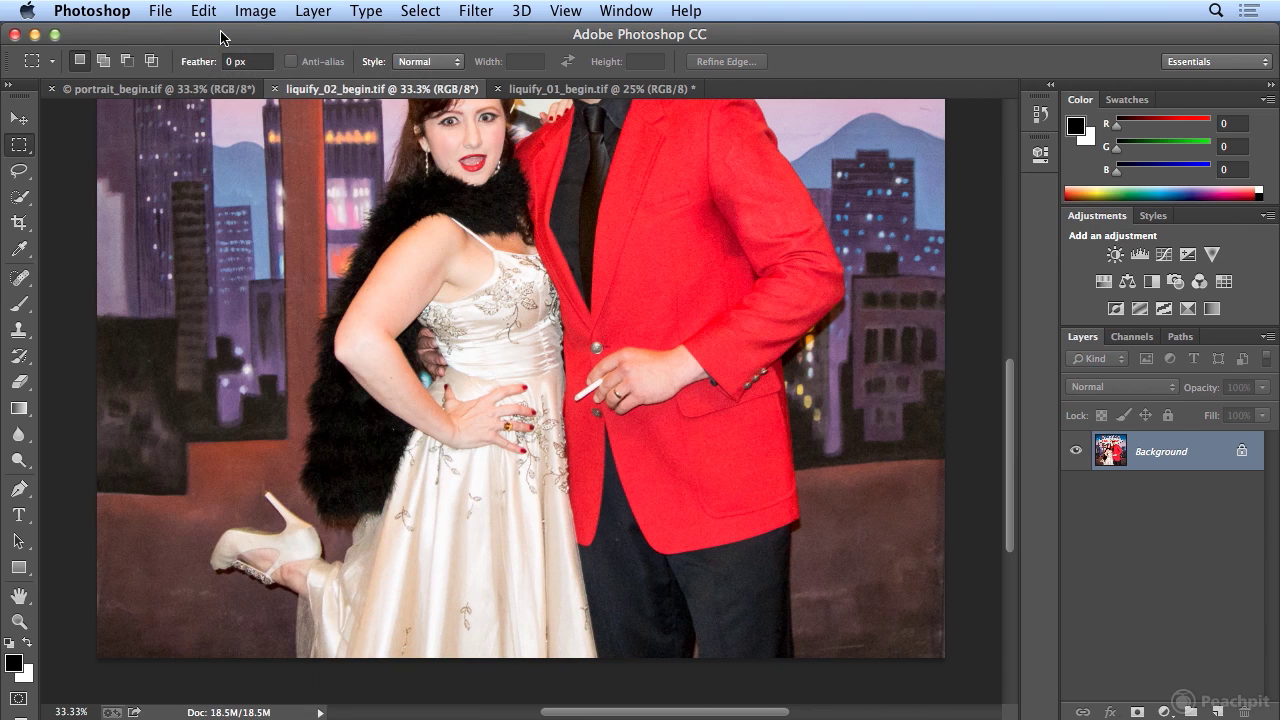
pyautogui.moveTo(1008, 405); pyautogui.dragTo(1005, 353)
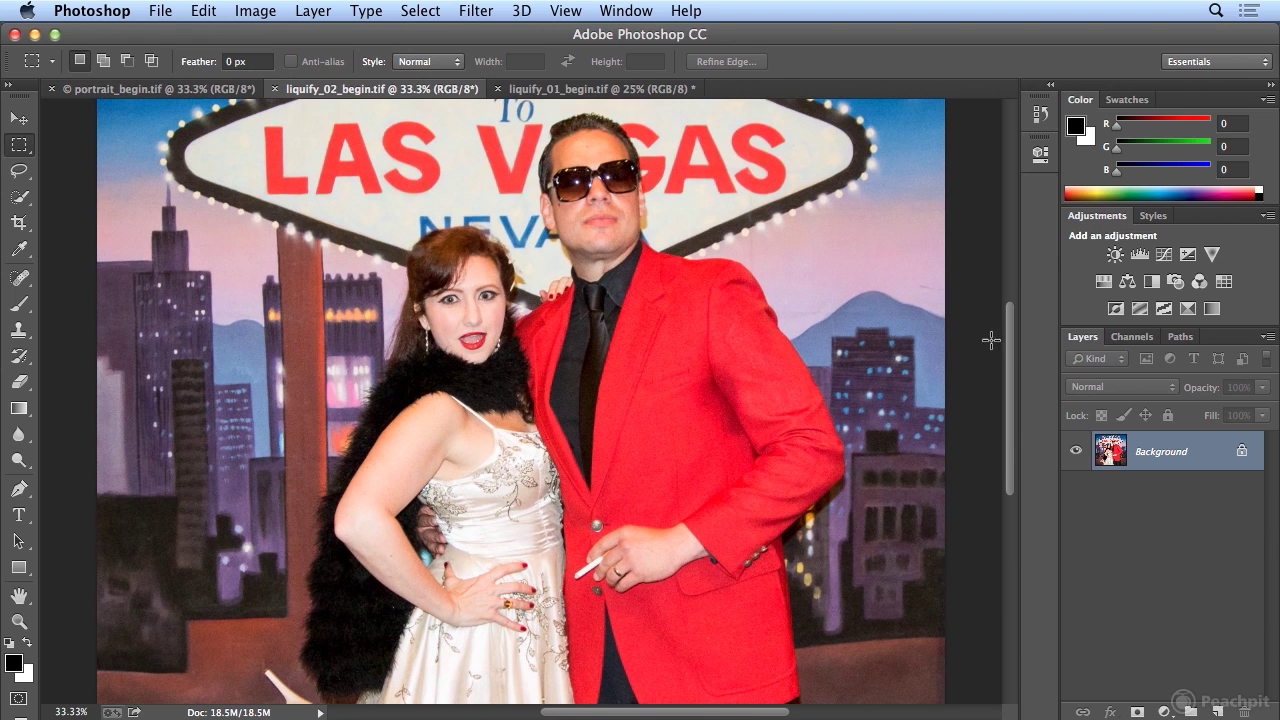
# Open the Liquify filter for the couple's photo and set the Pucker tool's brush size to 265
pyautogui.click(476, 10)
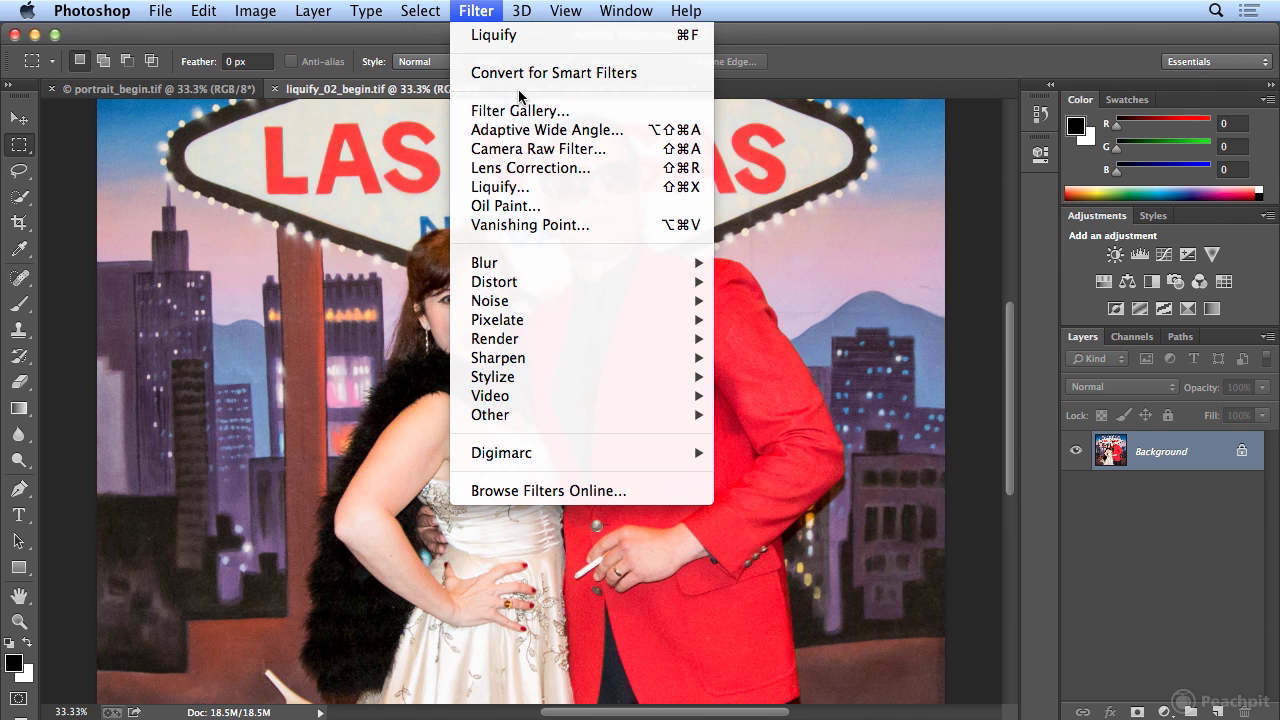
pyautogui.click(540, 191)
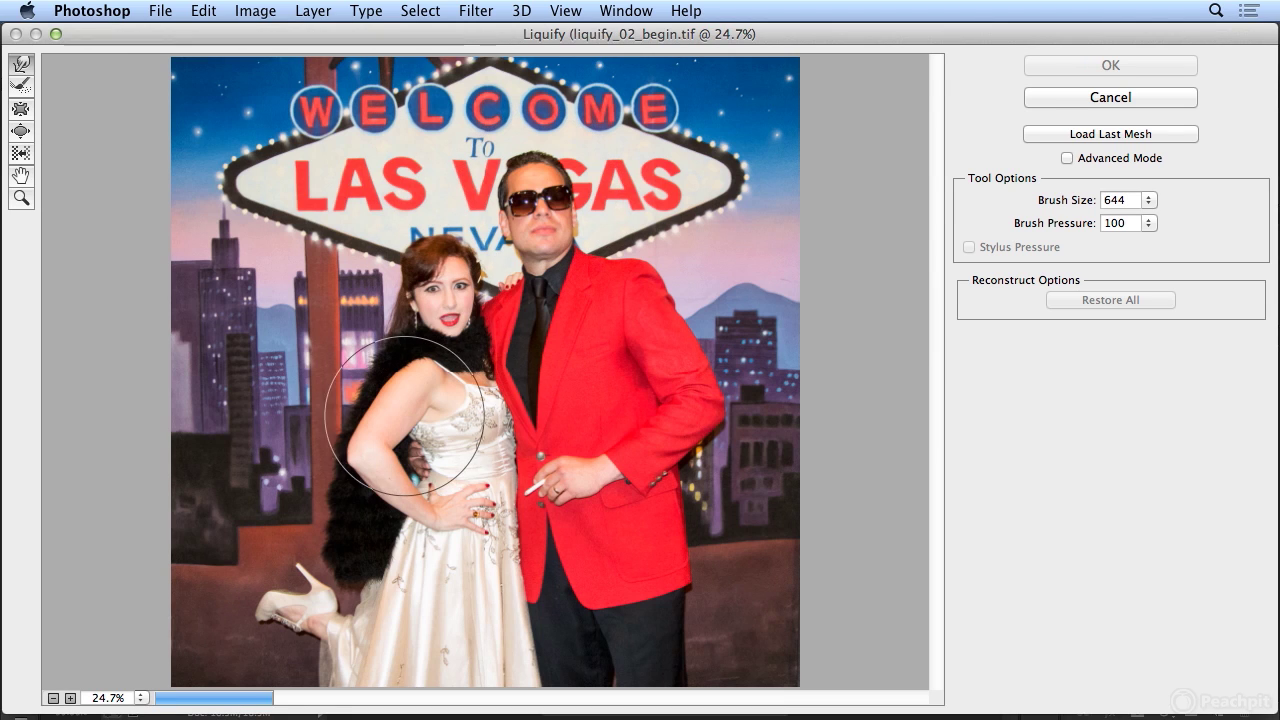
pyautogui.click(1149, 203)
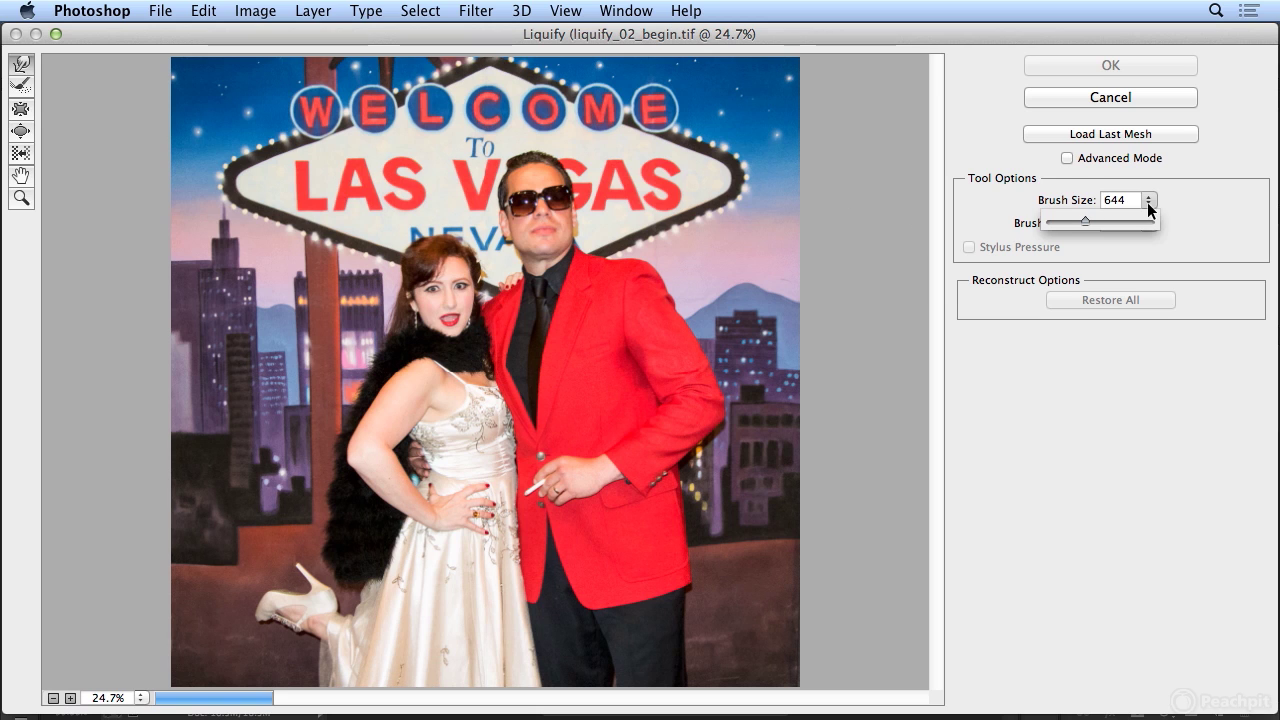
pyautogui.click(20, 109)
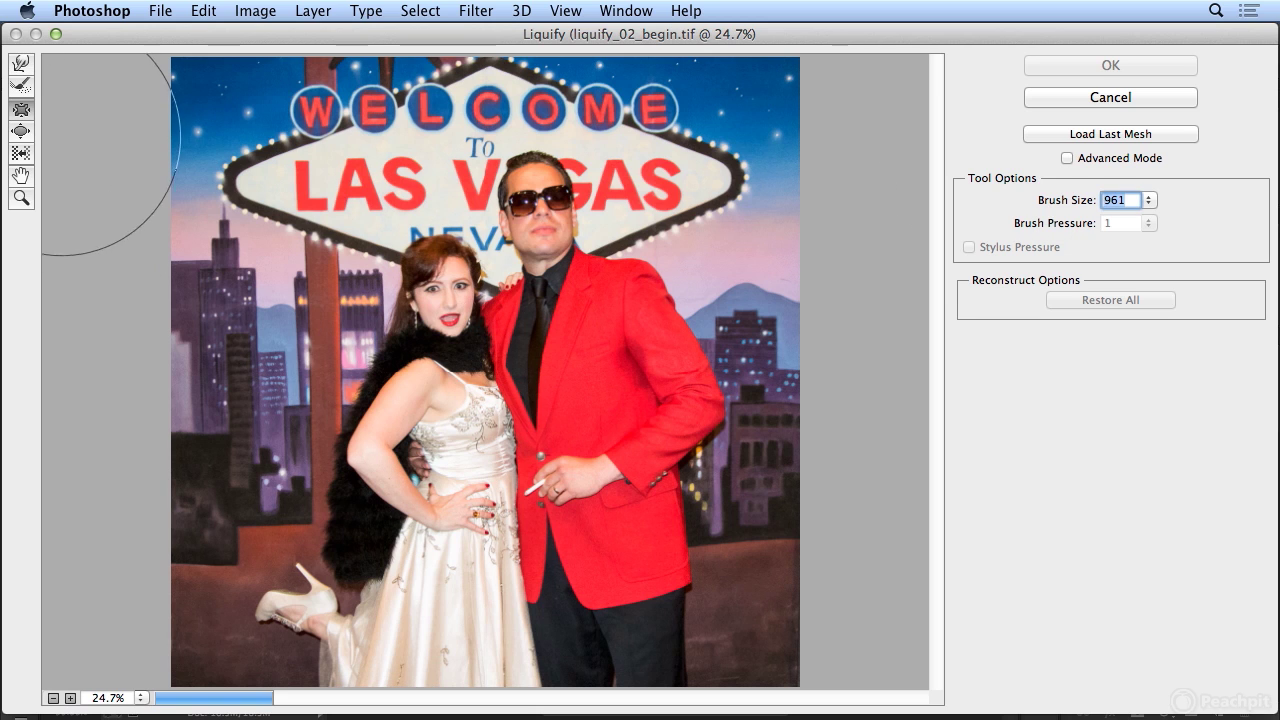
pyautogui.click(1149, 203)
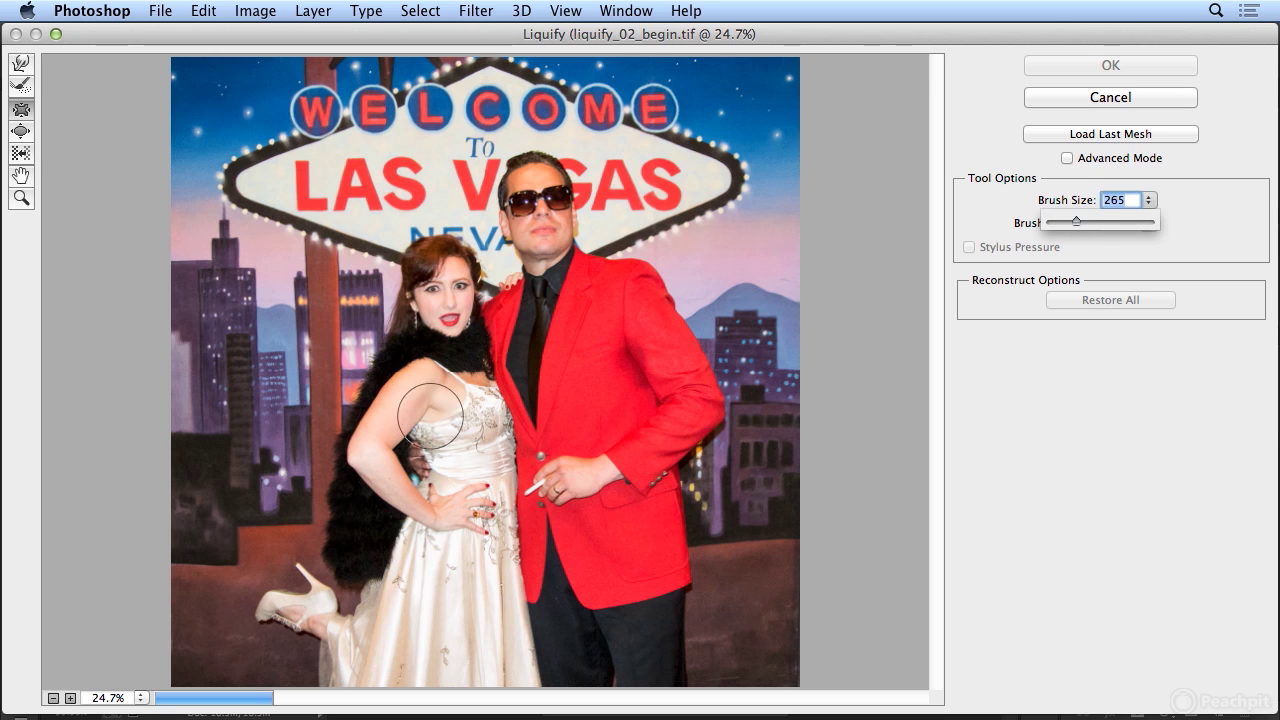
pyautogui.press('super+plus')
pyautogui.press('super+plus')
pyautogui.press('super+plus')
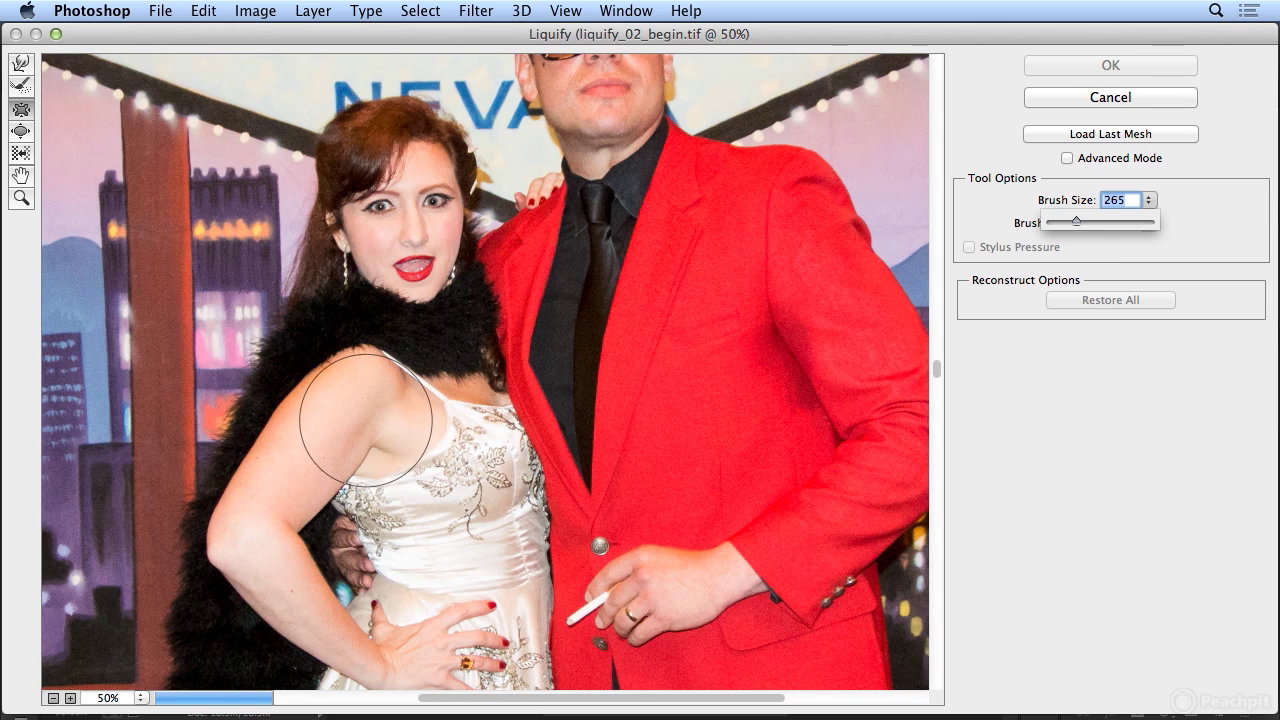
# Try a strong pucker stroke on the woman's upper arm and undo it
pyautogui.click(338, 441)
pyautogui.moveTo(324, 436); pyautogui.dragTo(309, 414)
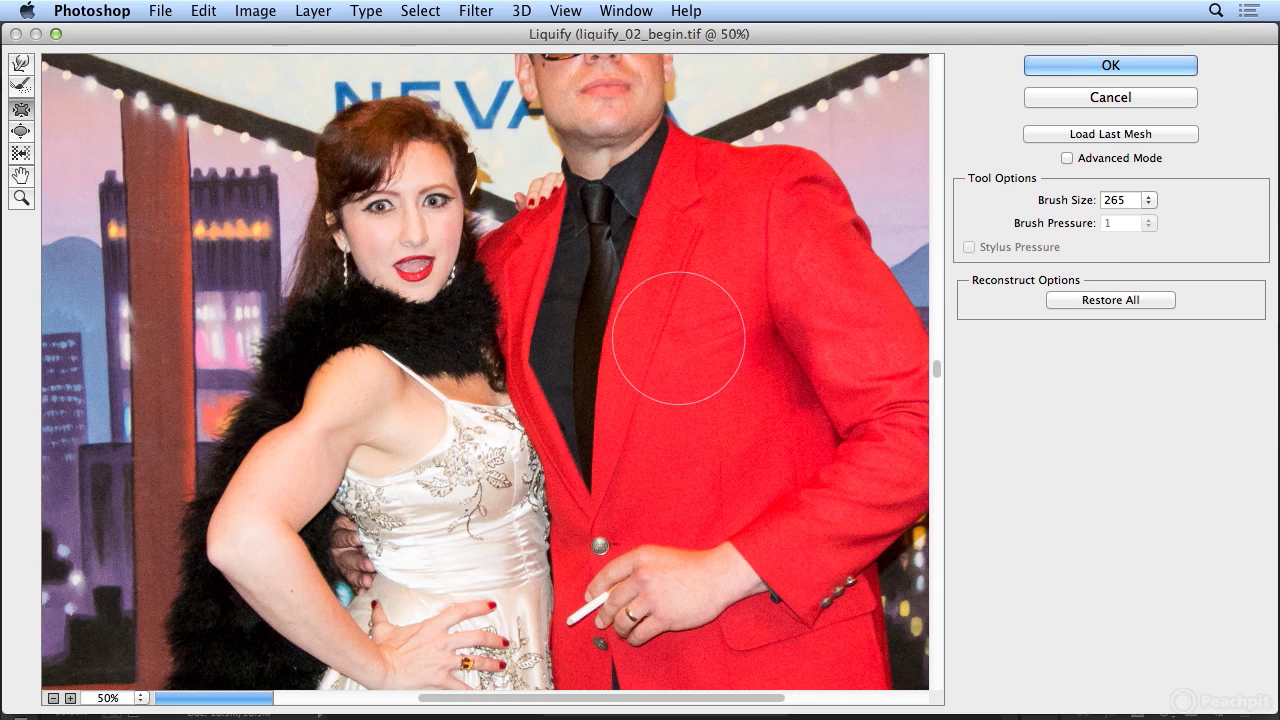
pyautogui.press('super+alt+z')
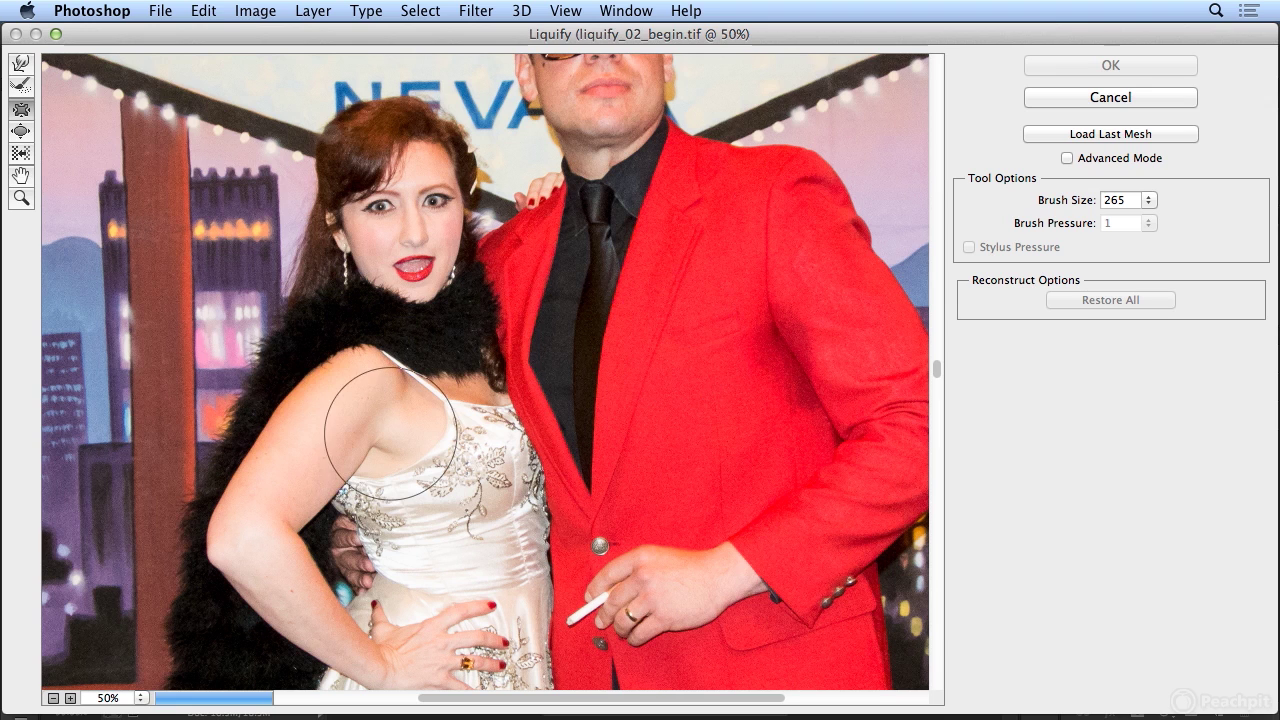
# Slim the woman's upper arm with gentle Pucker strokes from the shoulder down to the elbow
pyautogui.click(340, 408)
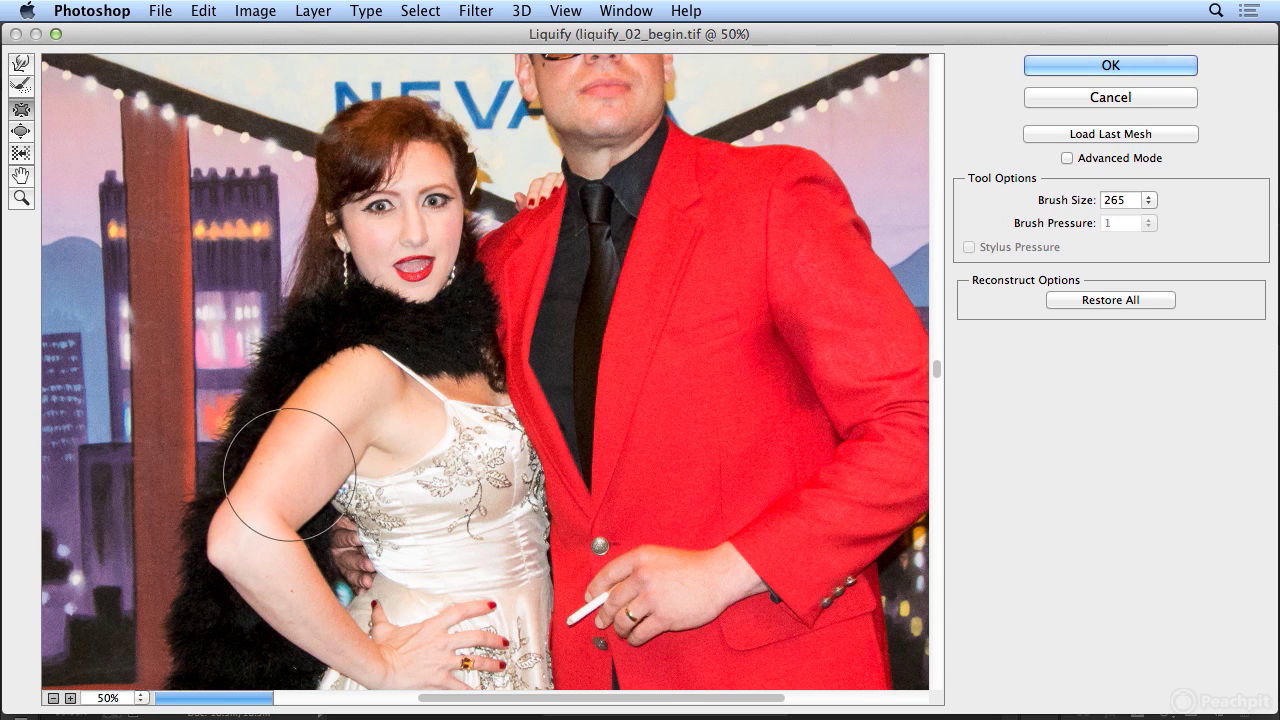
pyautogui.moveTo(298, 463)
pyautogui.mouseDown()
pyautogui.moveTo(315, 436)
pyautogui.moveTo(343, 443)
pyautogui.moveTo(355, 406)
pyautogui.moveTo(265, 550)
pyautogui.moveTo(270, 572)
pyautogui.moveTo(243, 529)
pyautogui.mouseUp()
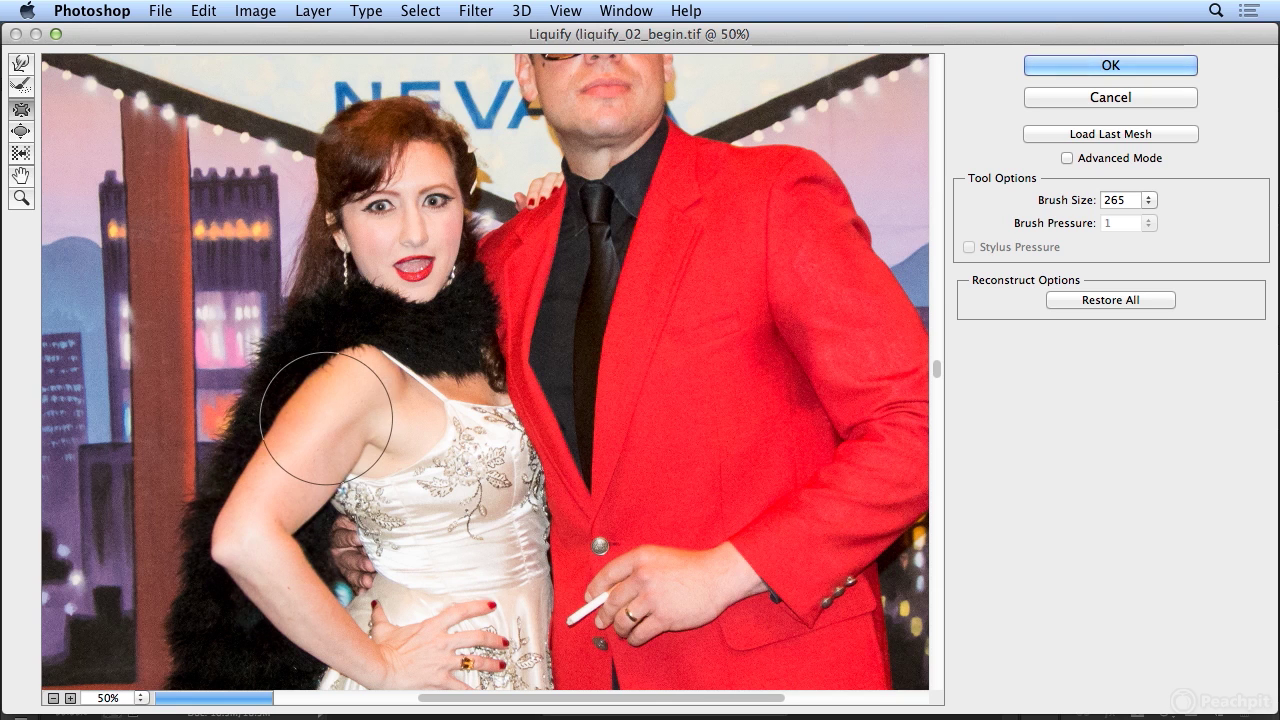
pyautogui.moveTo(326, 418)
pyautogui.mouseDown()
pyautogui.moveTo(272, 489)
pyautogui.moveTo(270, 563)
pyautogui.mouseUp()
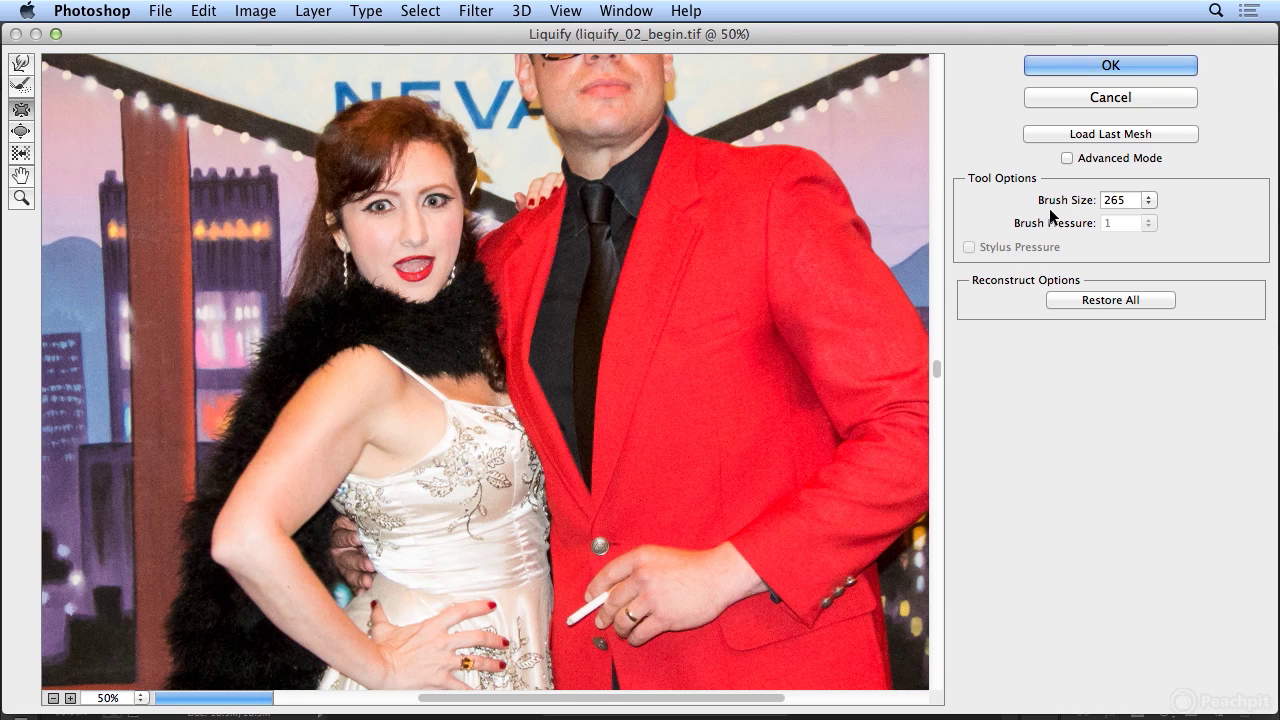
# Slim the woman's forearm below the elbow with the Pucker brush at size 184, and her midsection at size 591
pyautogui.click(1150, 202)
pyautogui.moveTo(1079, 222); pyautogui.dragTo(1076, 222)
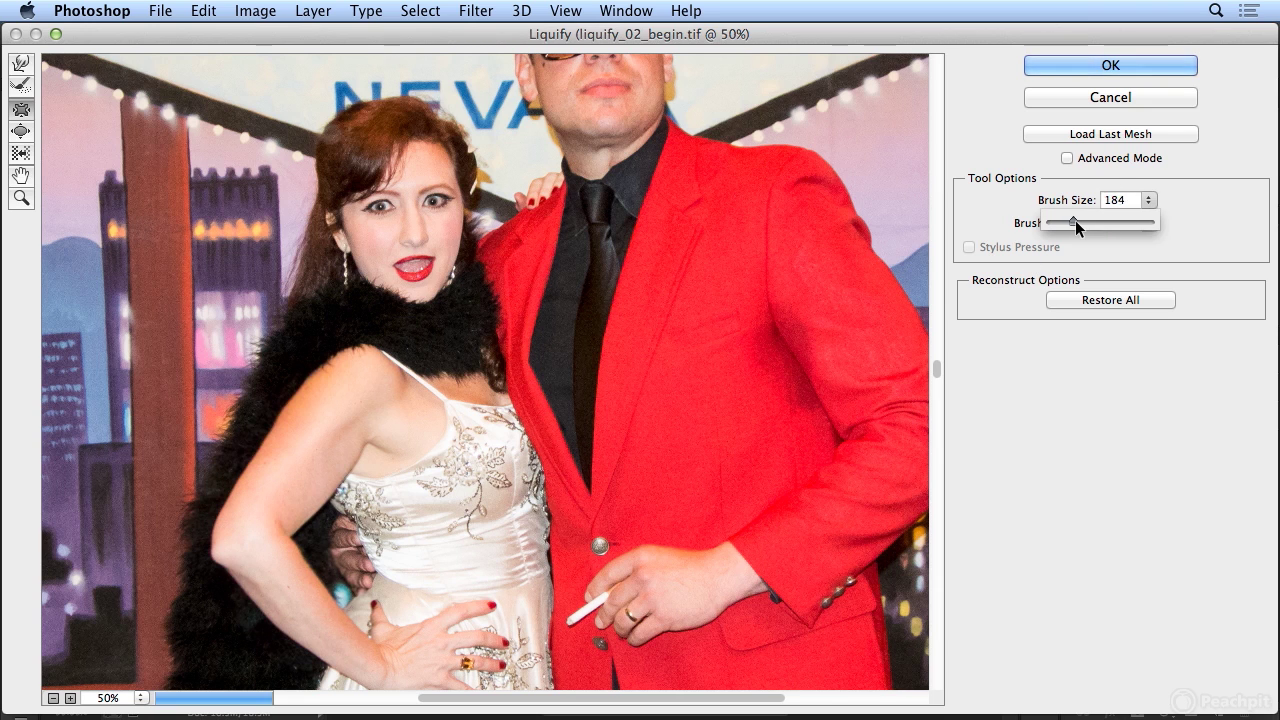
pyautogui.click(277, 558)
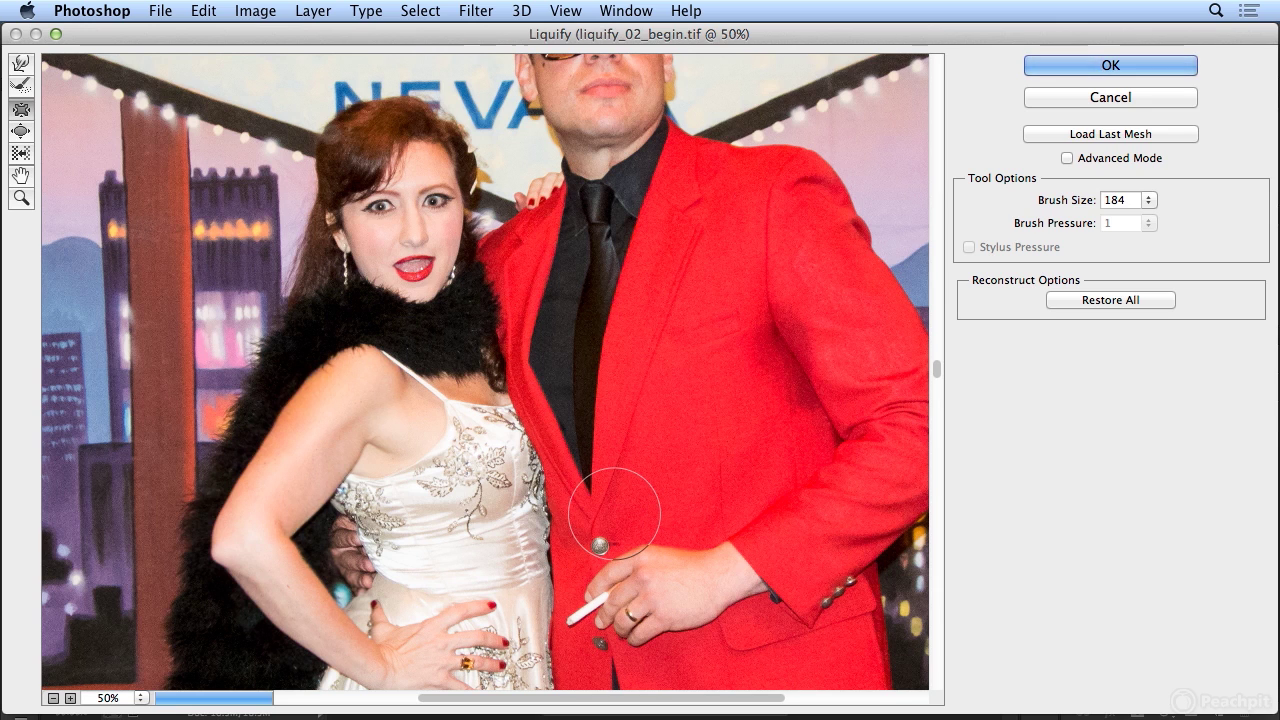
pyautogui.click(1150, 201)
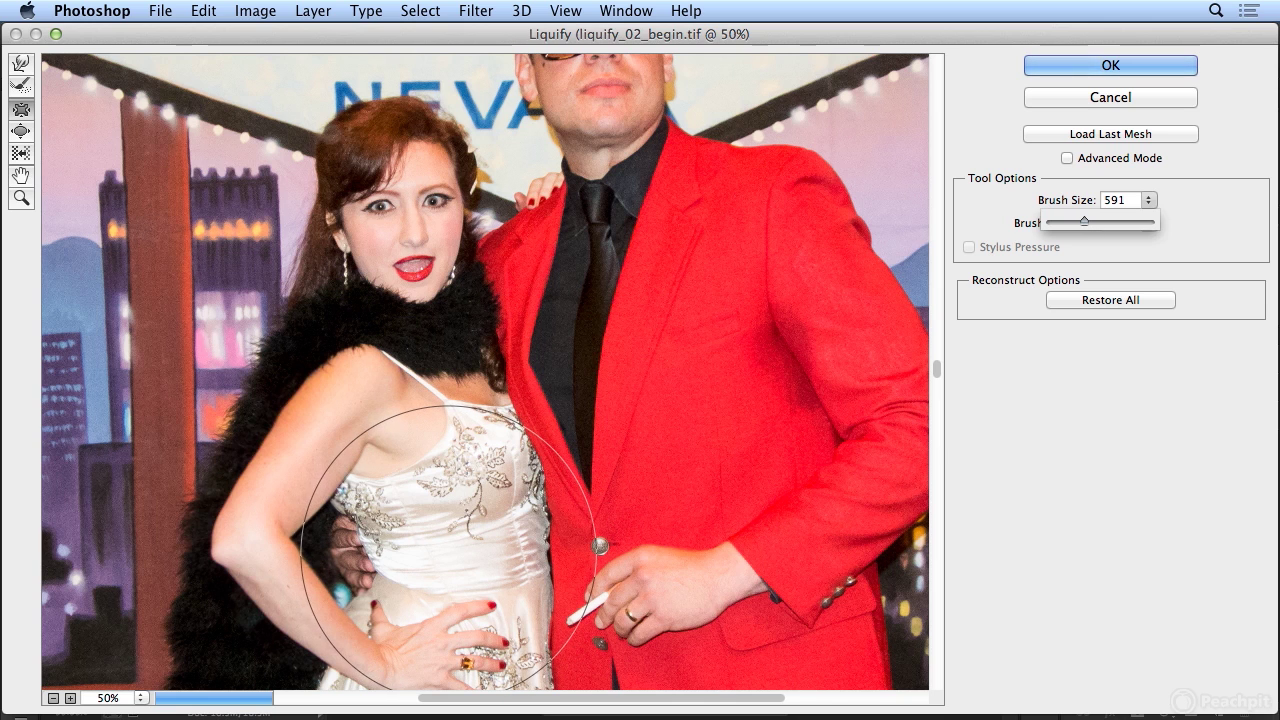
pyautogui.click(458, 548)
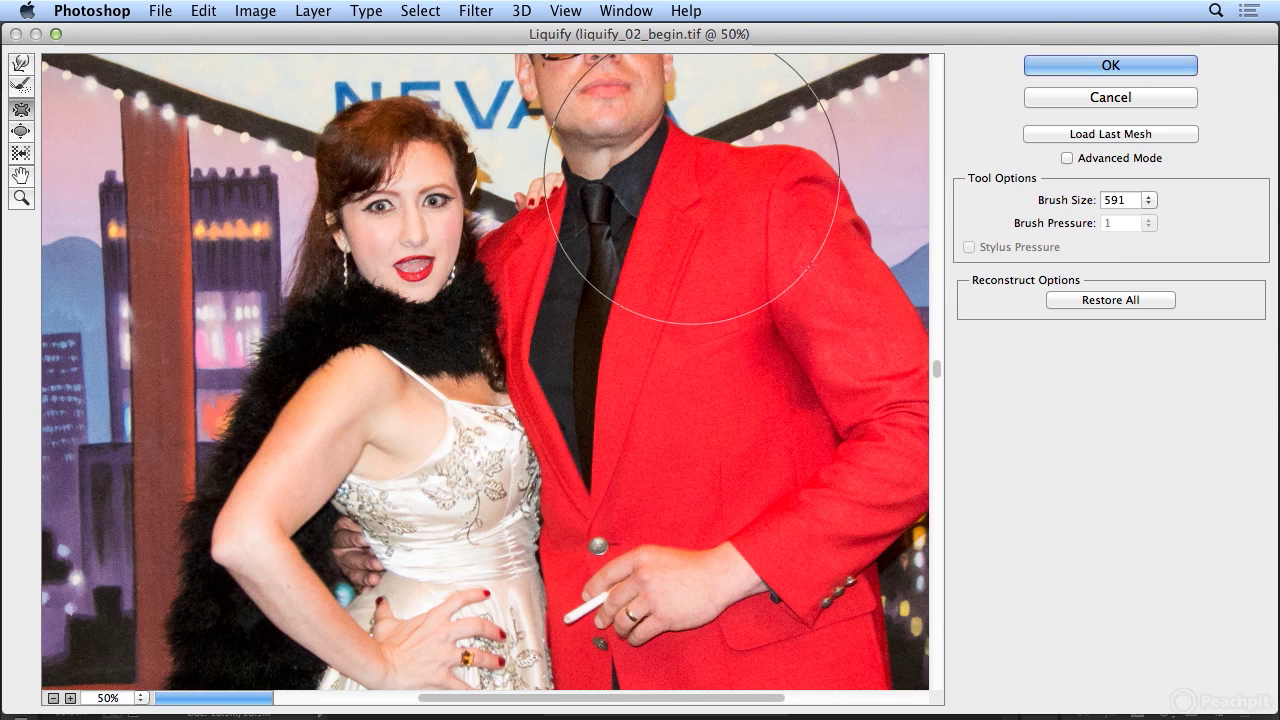
# Set the Pucker brush size to 70 and pucker the woman's nose slightly
pyautogui.click(1095, 192)
pyautogui.write('50')
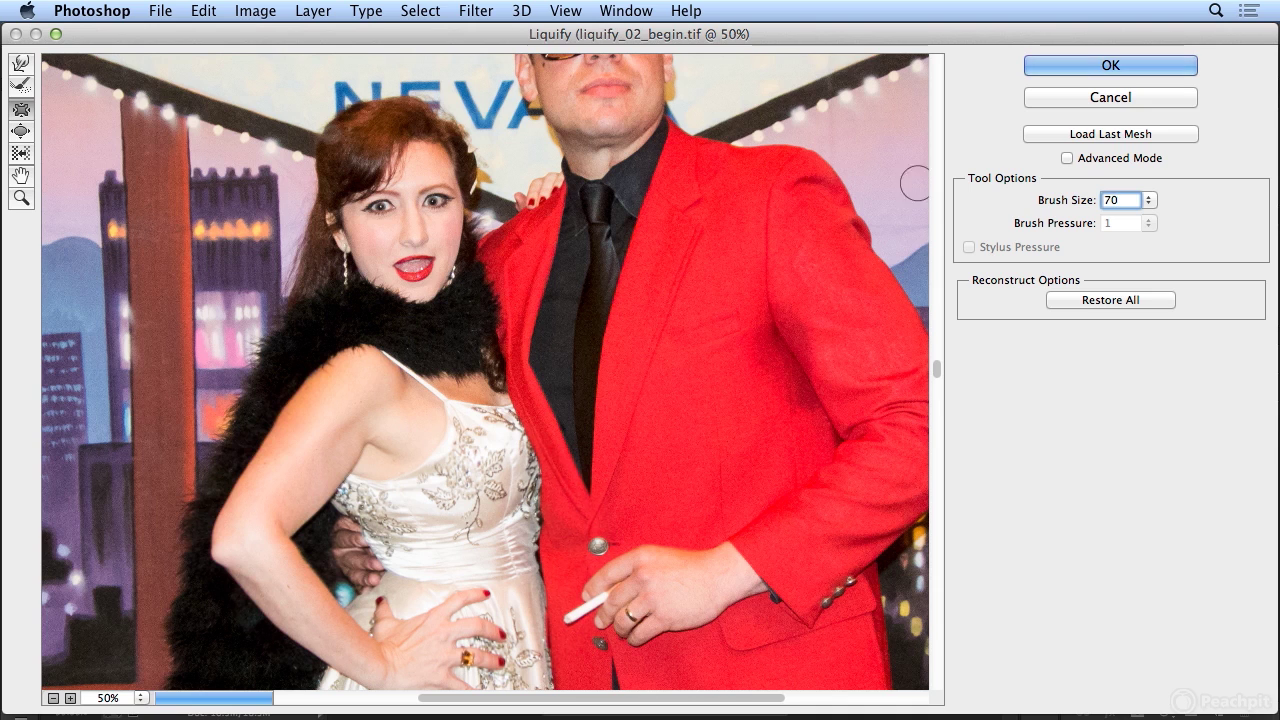
pyautogui.click(414, 236)
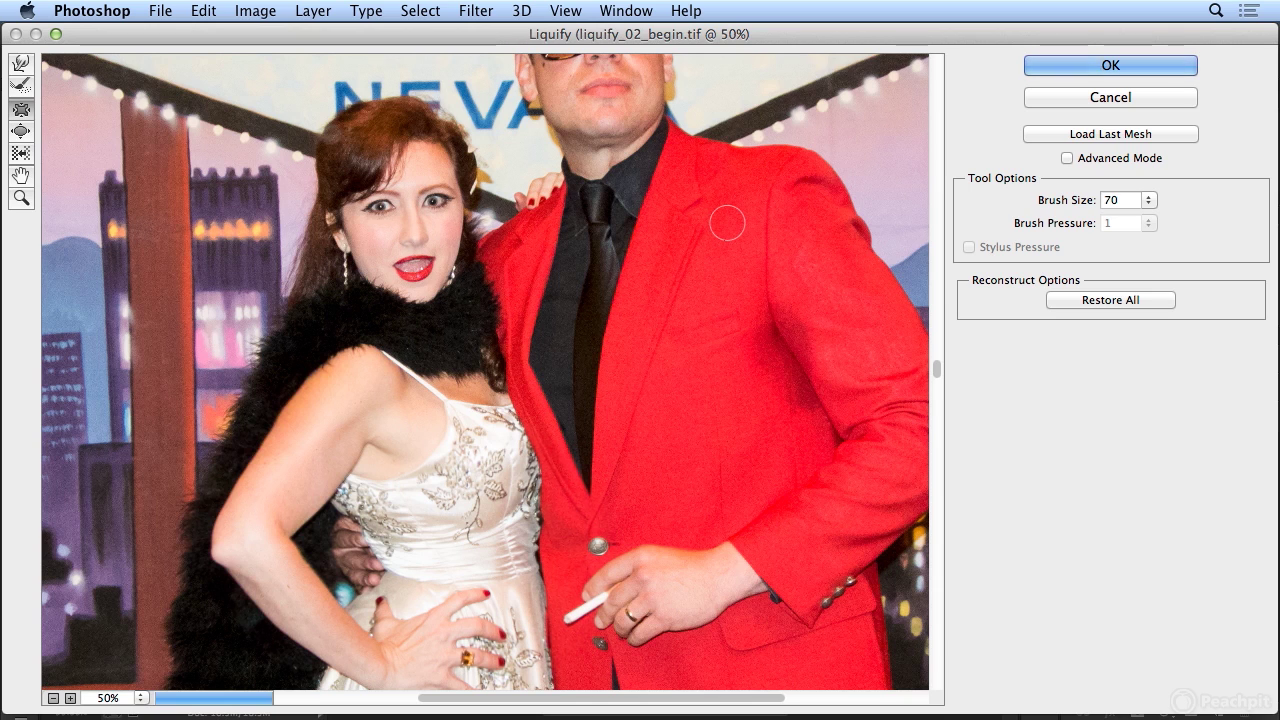
# Step back and forward through the latest Pucker strokes to compare the woman's face and body
pyautogui.click(195, 11)
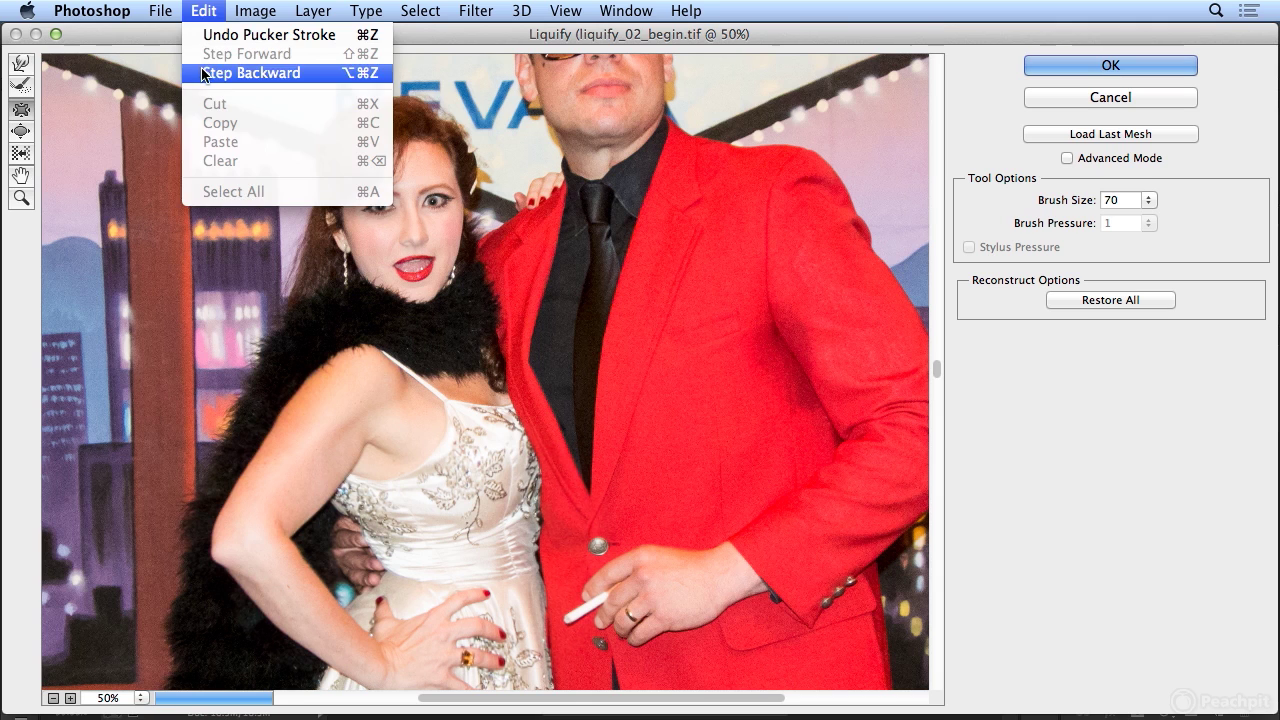
pyautogui.click(201, 73)
pyautogui.click(194, 12)
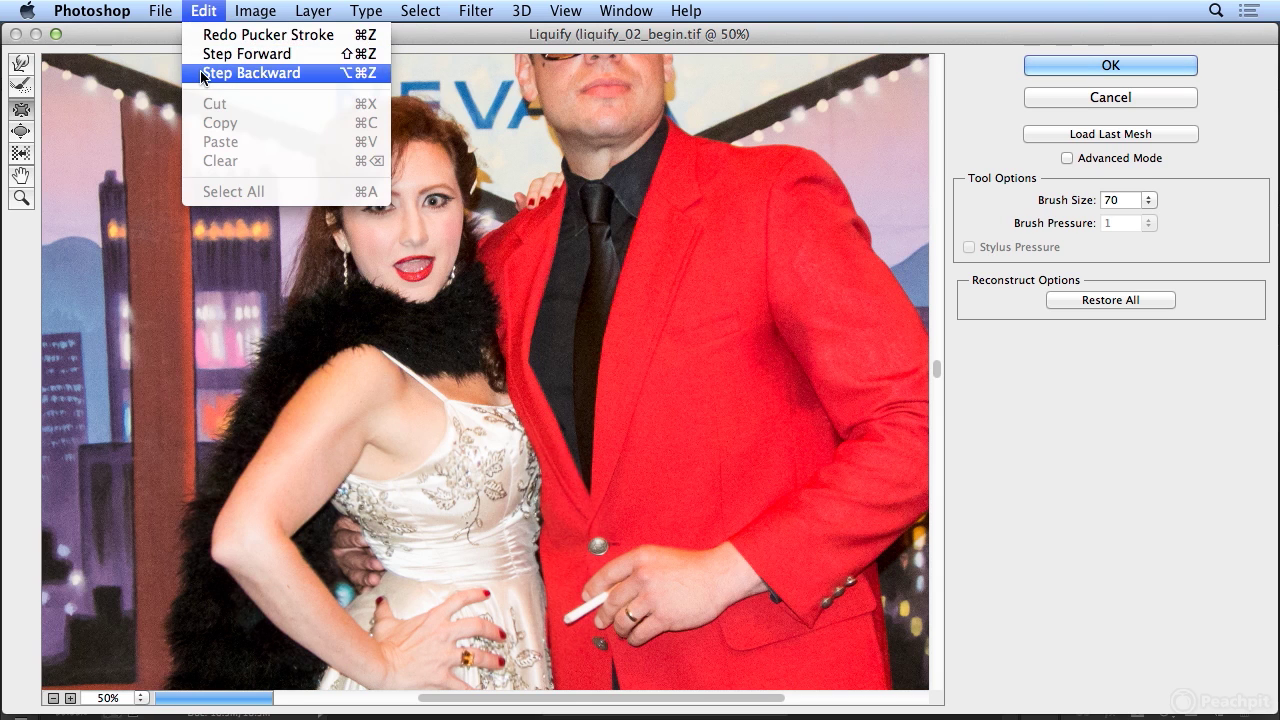
pyautogui.click(201, 73)
pyautogui.click(202, 11)
pyautogui.click(201, 73)
pyautogui.click(204, 11)
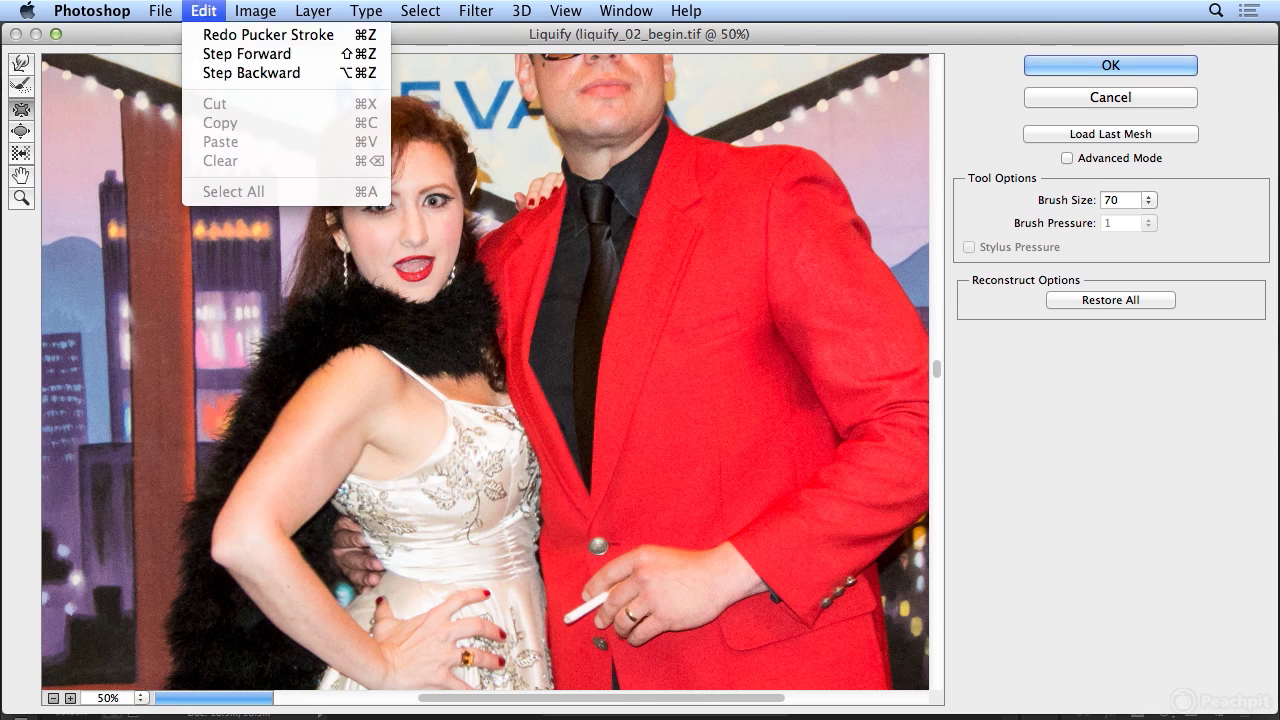
pyautogui.click(204, 78)
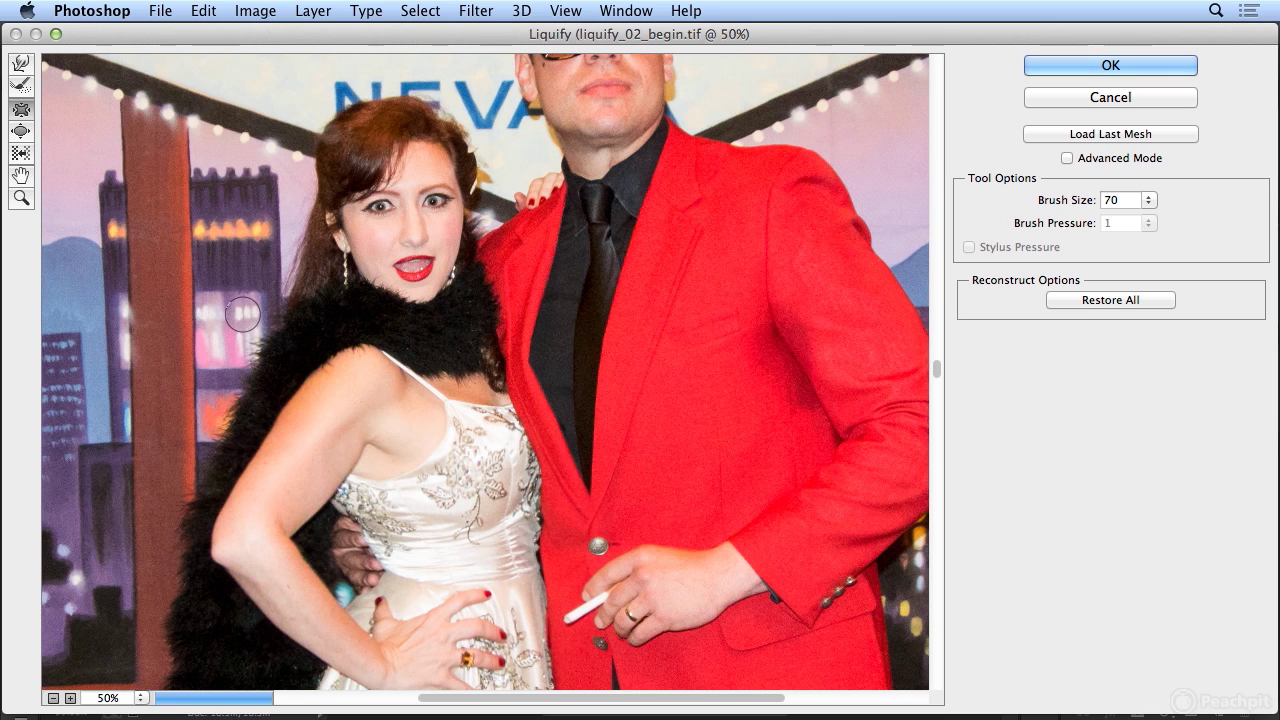
pyautogui.click(204, 11)
pyautogui.click(204, 48)
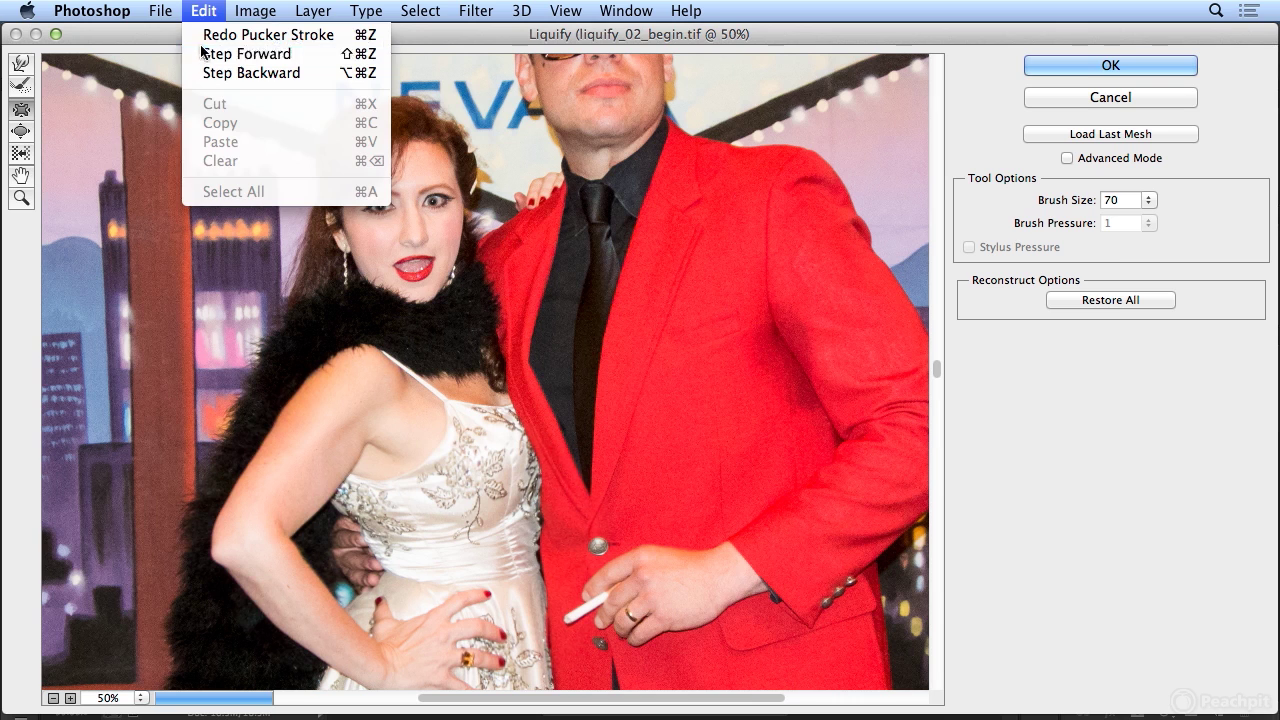
# Apply the Liquify edits, fit the couple's photo on screen, and repeatedly undo and redo them to compare before and after
pyautogui.click(1113, 58)
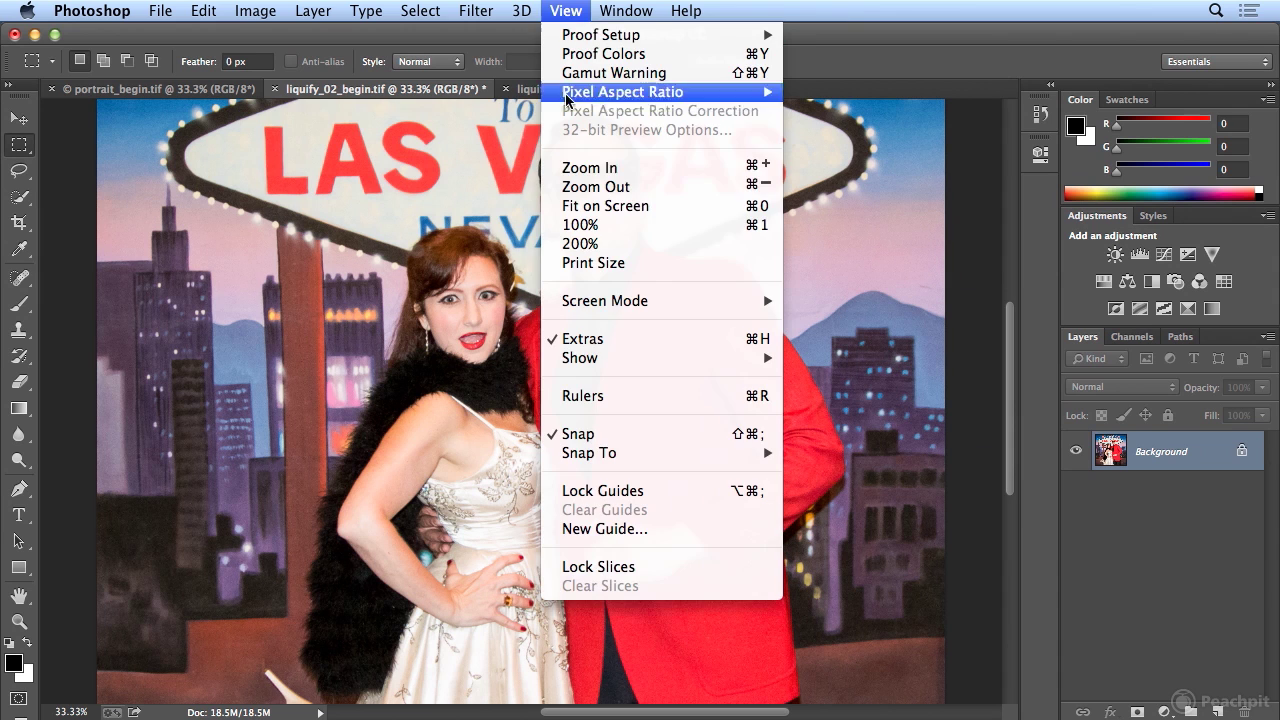
pyautogui.click(575, 206)
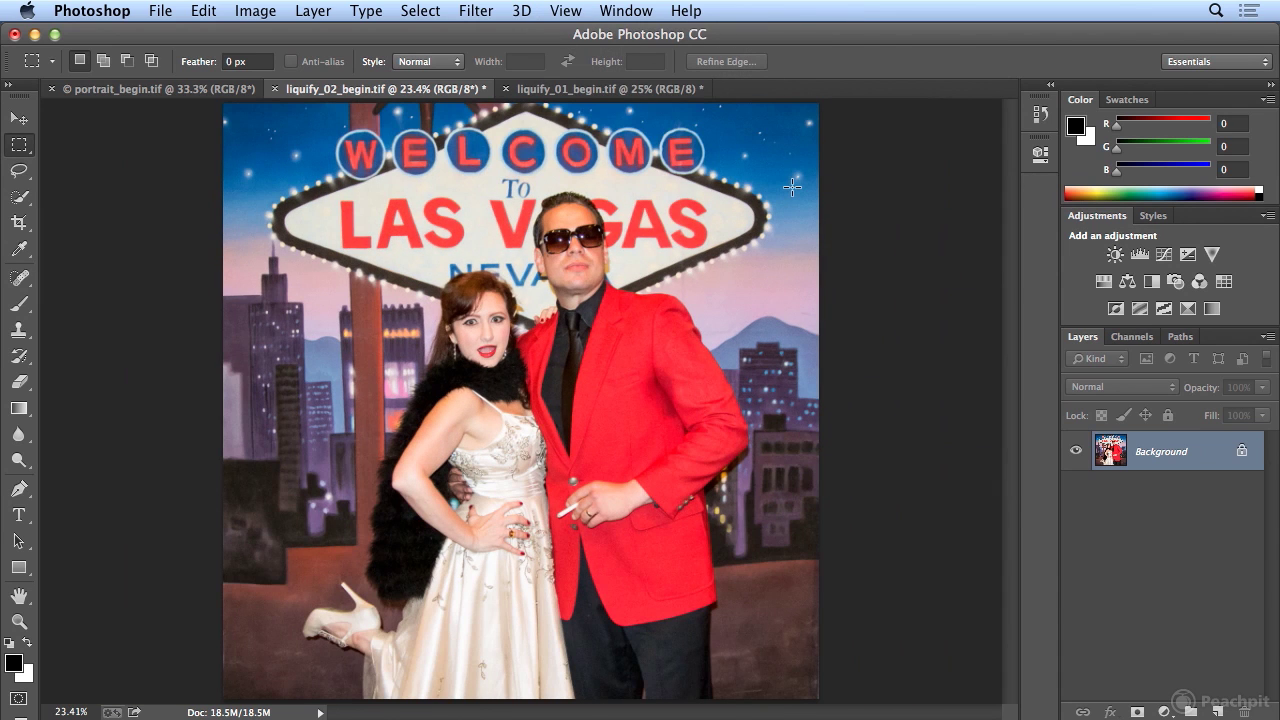
pyautogui.press('super+z')
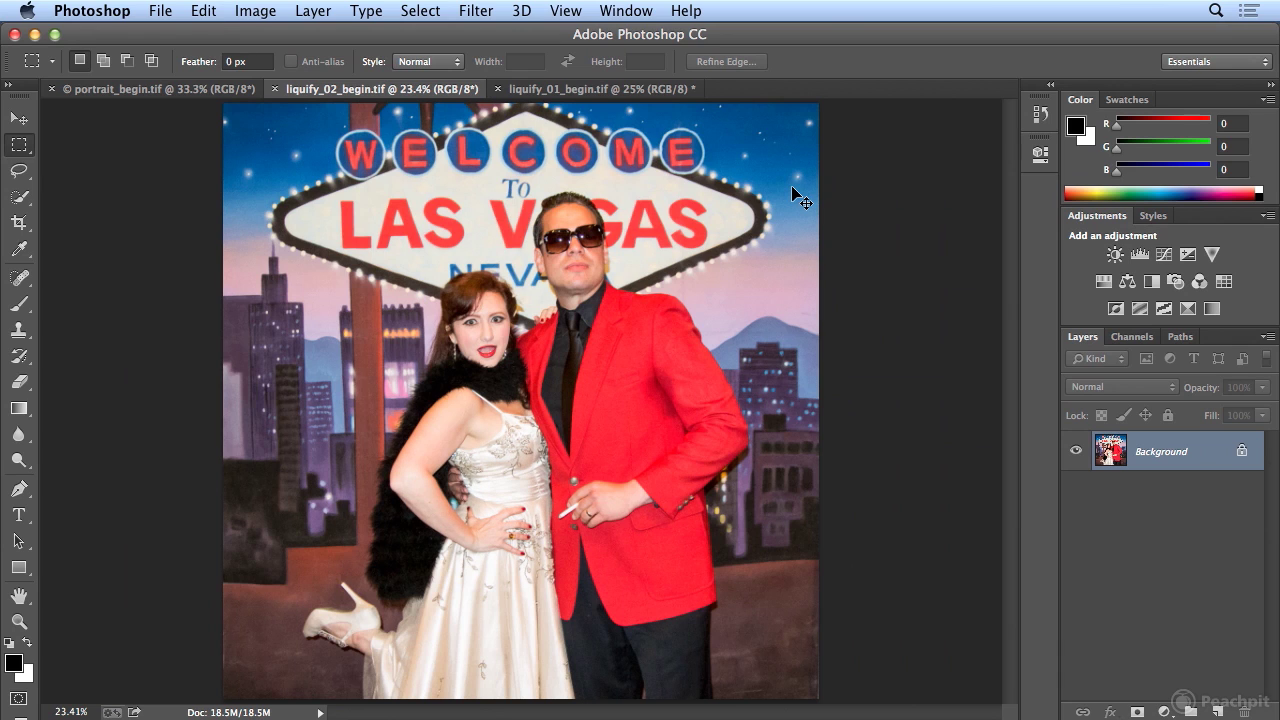
pyautogui.press('super+z')
pyautogui.press('super+z')
pyautogui.press('super+z')
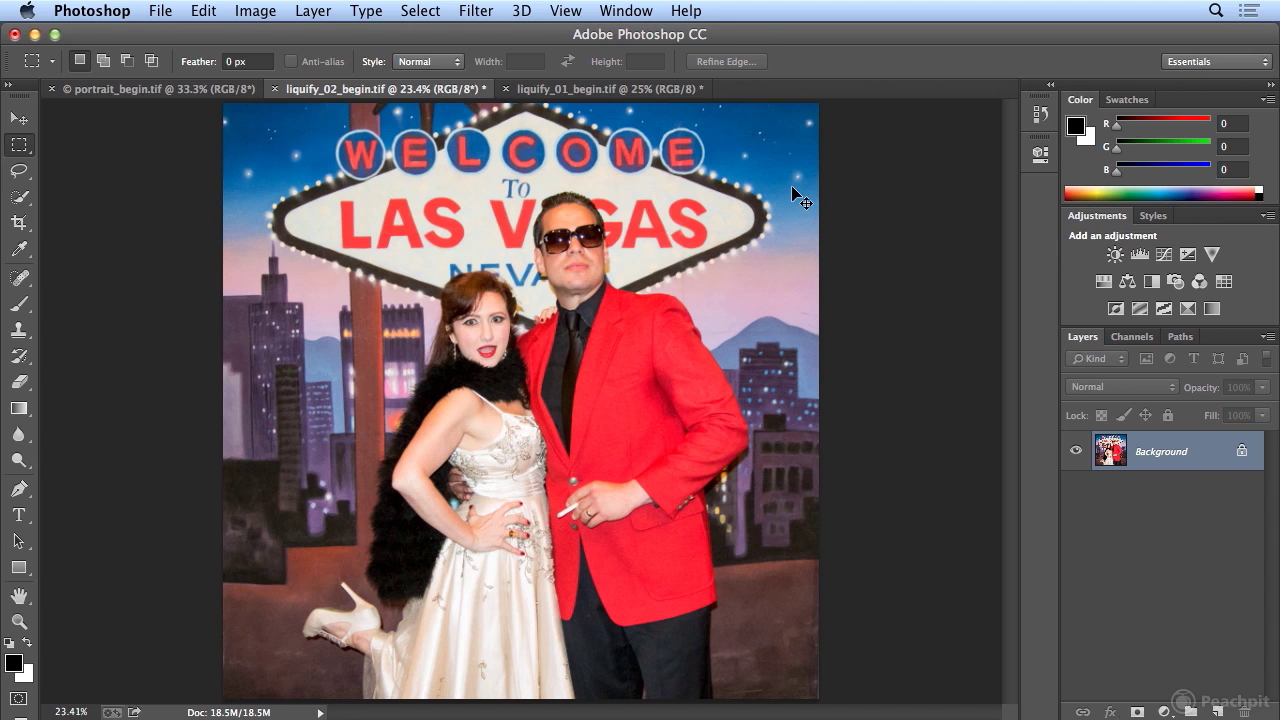
pyautogui.press('super+z')
pyautogui.press('super+z')
pyautogui.press('super+z')
pyautogui.press('super+z')
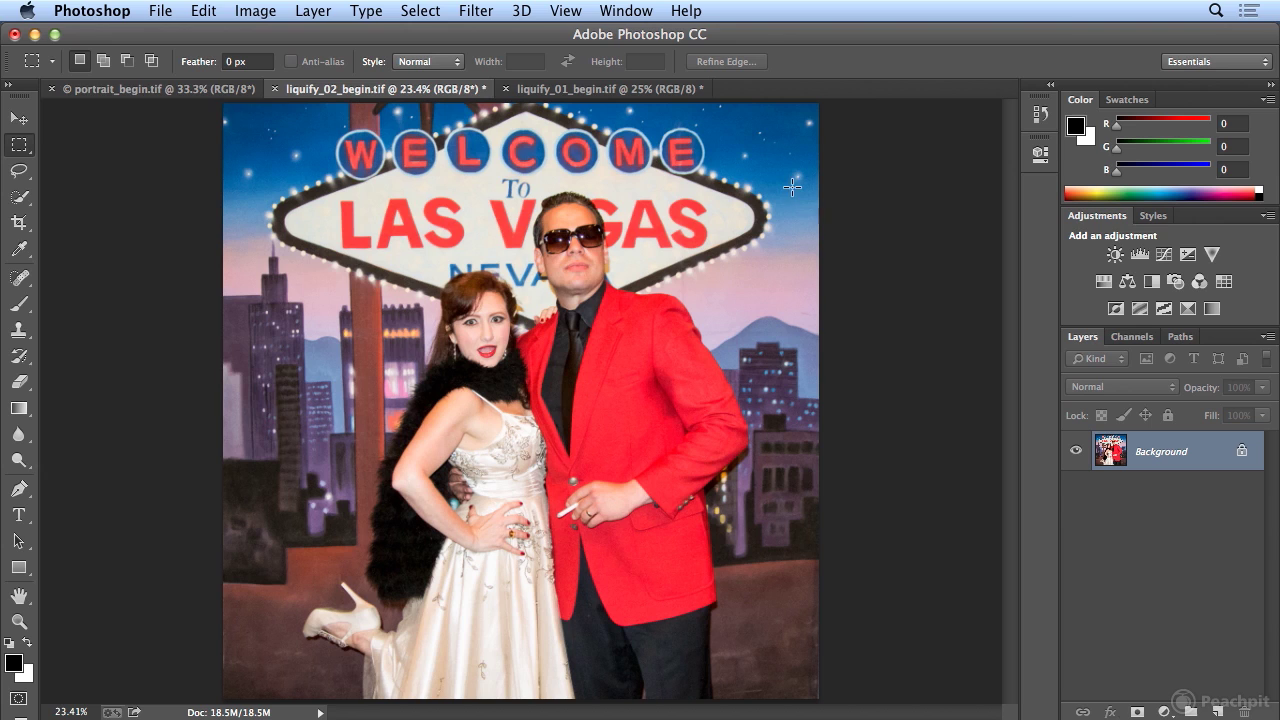
# Switch to portrait_begin.tif and open it in the Liquify filter
pyautogui.click(138, 91)
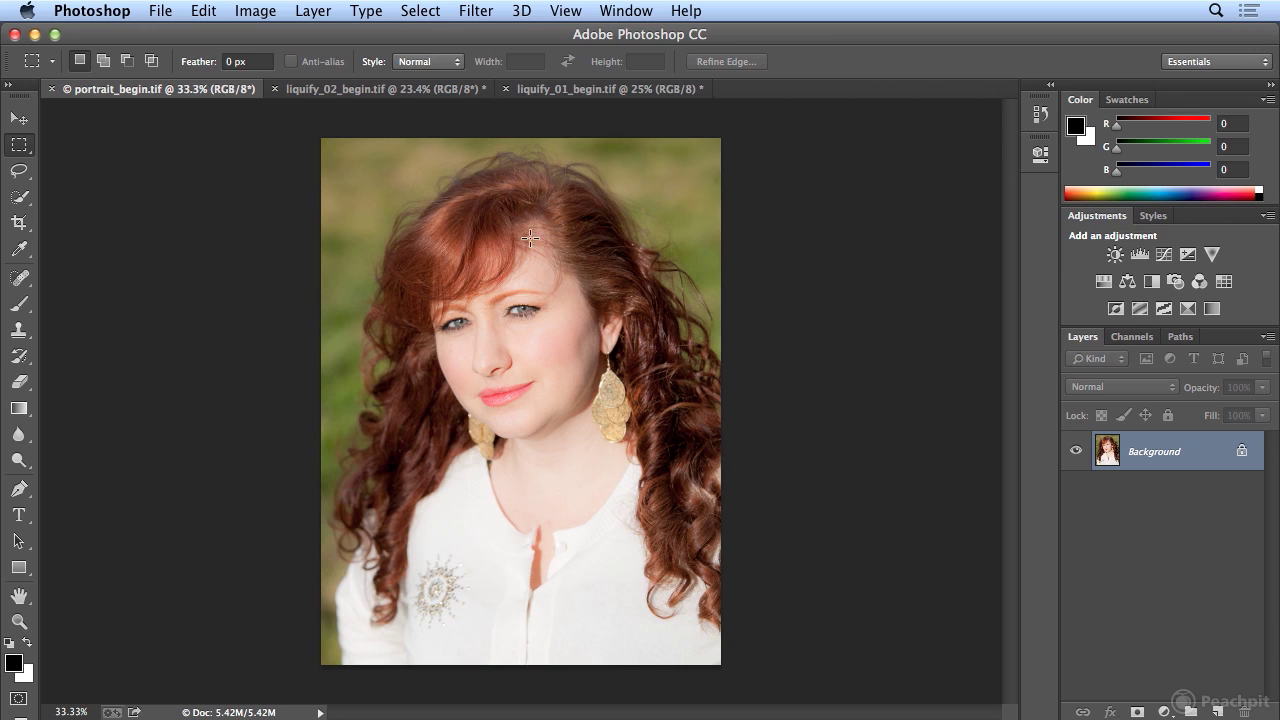
pyautogui.click(476, 10)
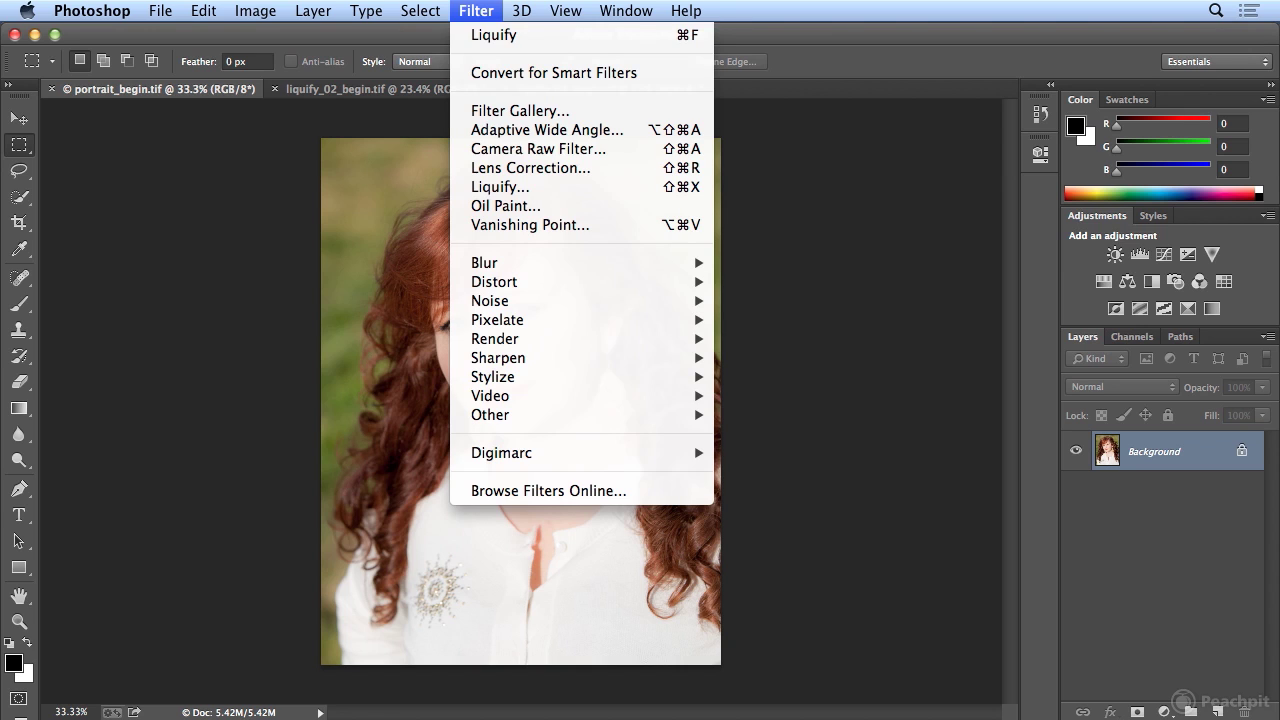
pyautogui.click(474, 187)
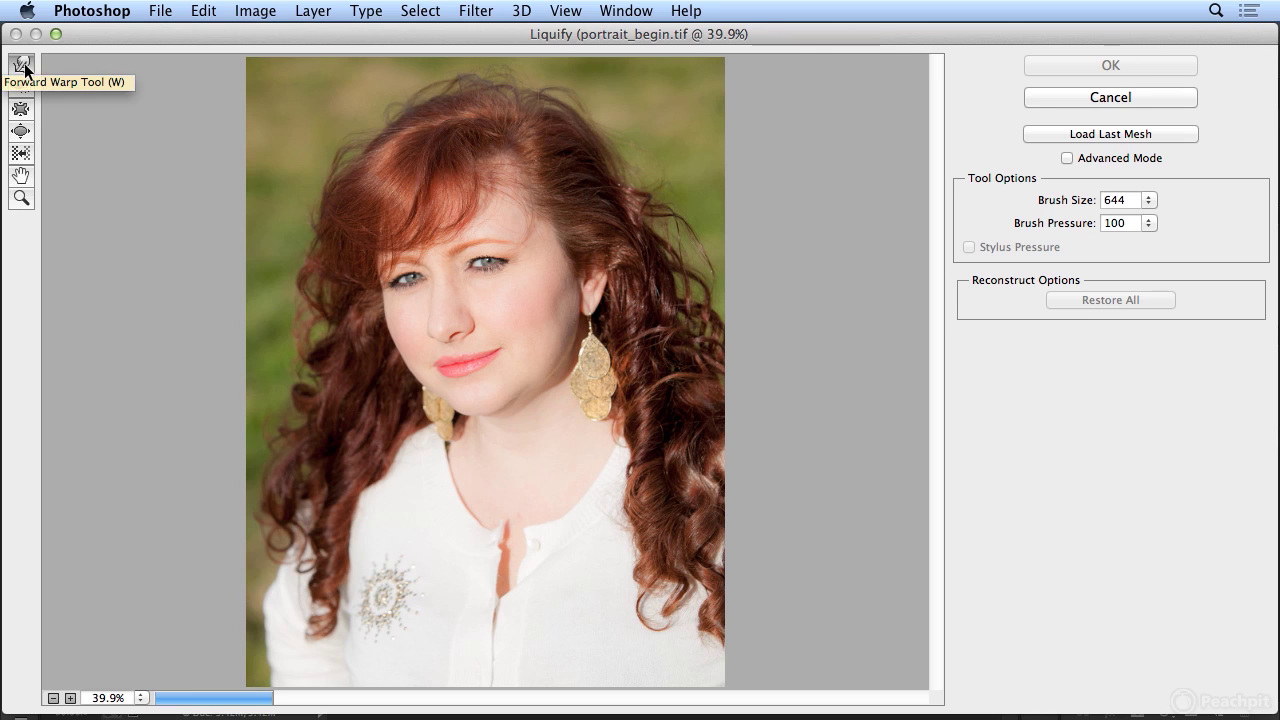
# Reshape the portrait's jawline and the skin under the chin using the Forward Warp tool with brush size 75
pyautogui.click(1149, 206)
pyautogui.moveTo(1082, 217); pyautogui.dragTo(1069, 217)
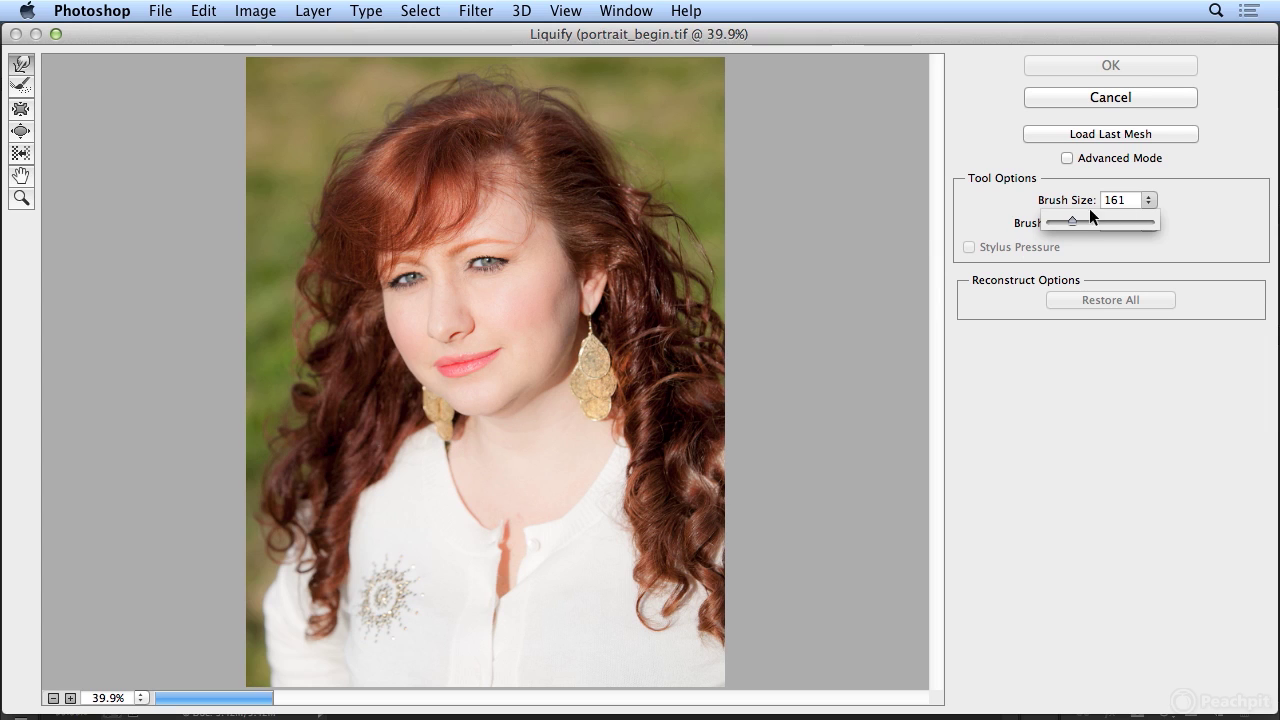
pyautogui.moveTo(1070, 219); pyautogui.dragTo(1066, 219)
pyautogui.press('super+space')
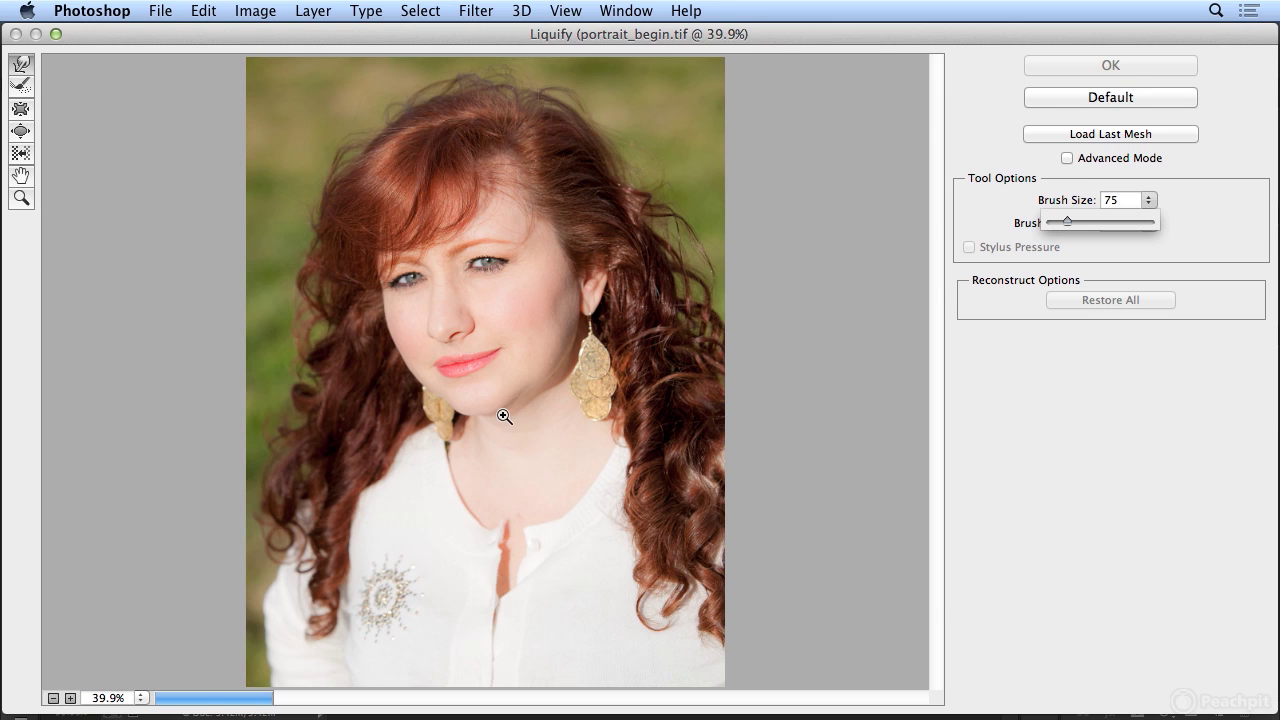
pyautogui.click(504, 416)
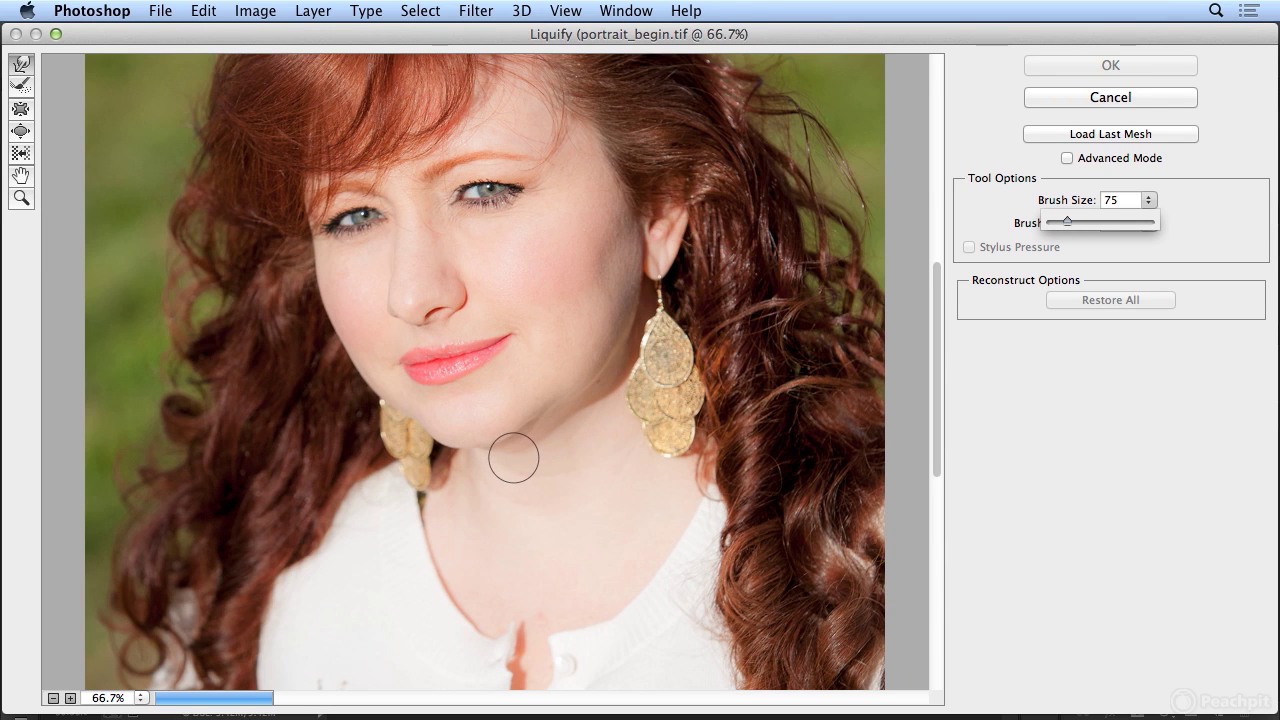
pyautogui.moveTo(509, 449); pyautogui.dragTo(531, 452)
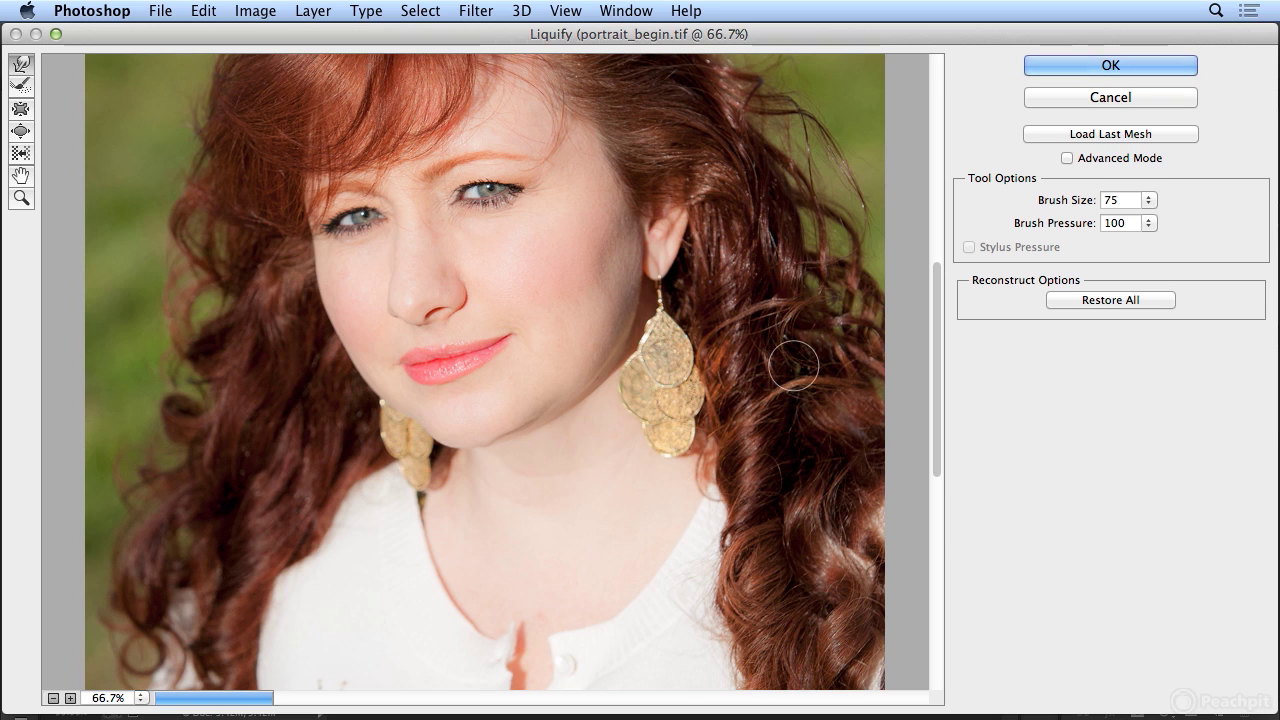
# Enlarge both of the woman's eyes slightly using the Bloat tool with brush size 100
pyautogui.click(19, 132)
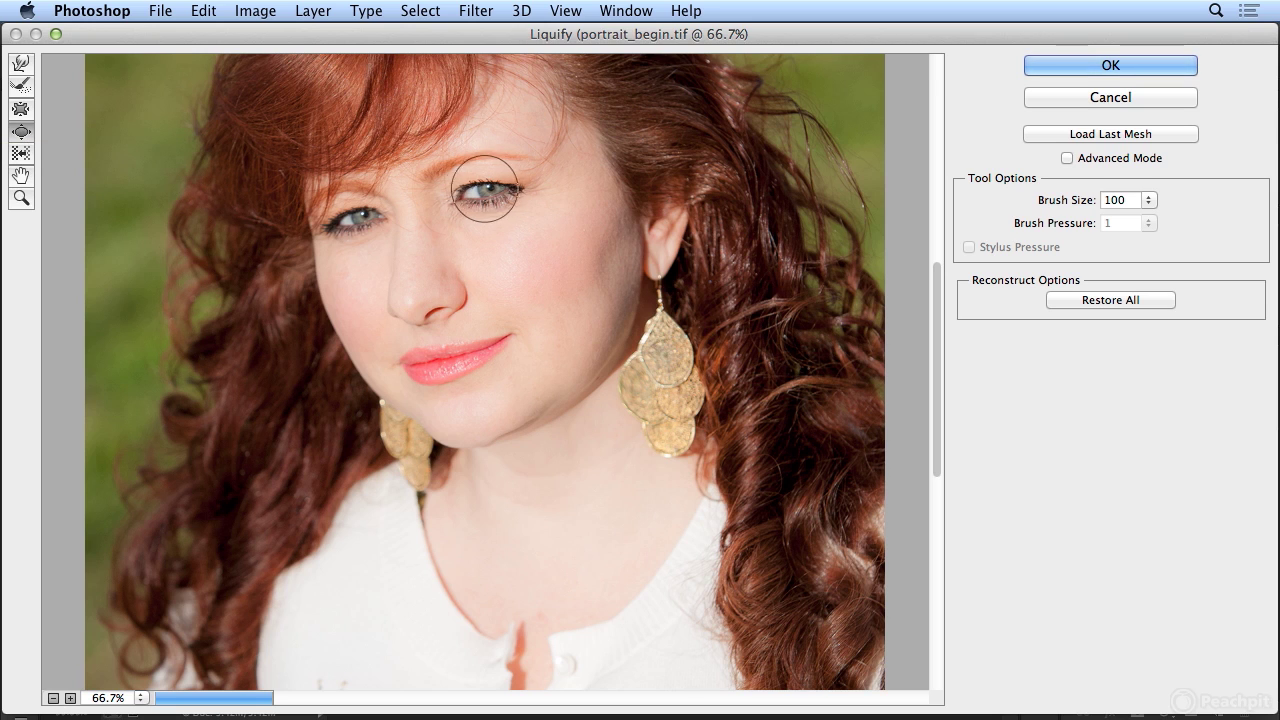
pyautogui.moveTo(354, 223); pyautogui.dragTo(363, 226)
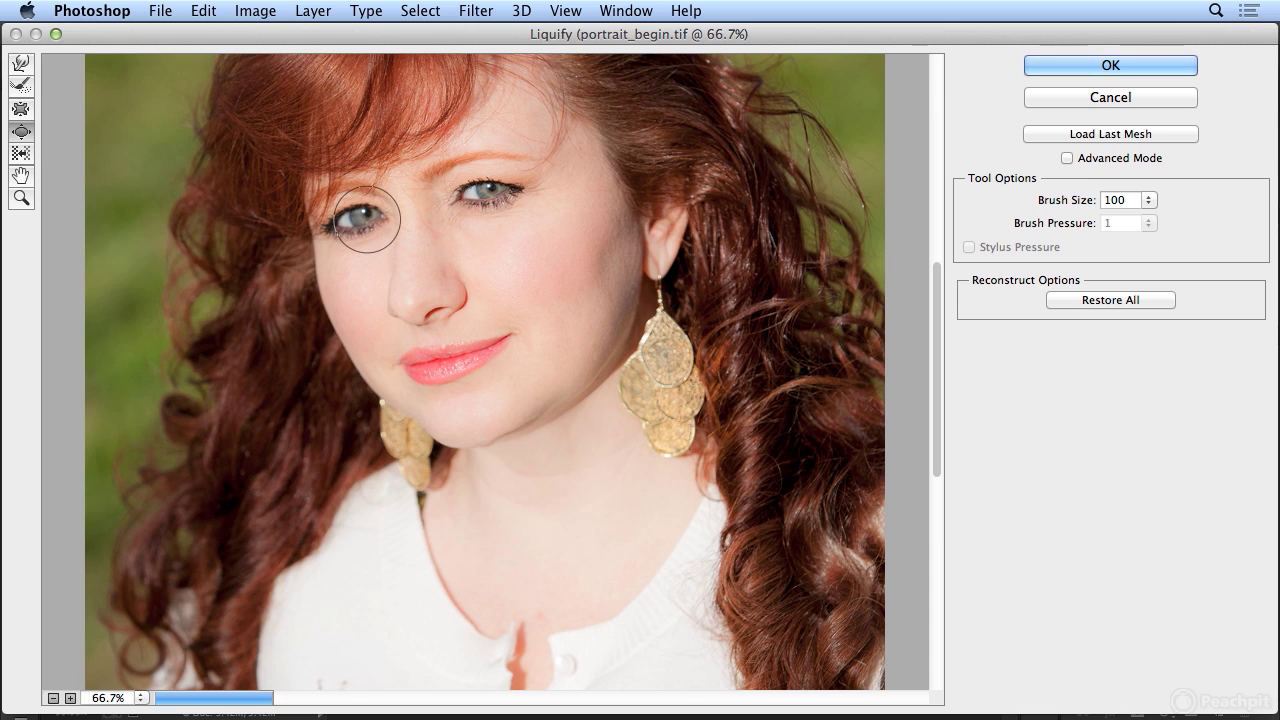
pyautogui.moveTo(500, 206); pyautogui.dragTo(500, 207)
# Step back through the recent Bloat strokes on the eyes to review their effect
pyautogui.click(203, 10)
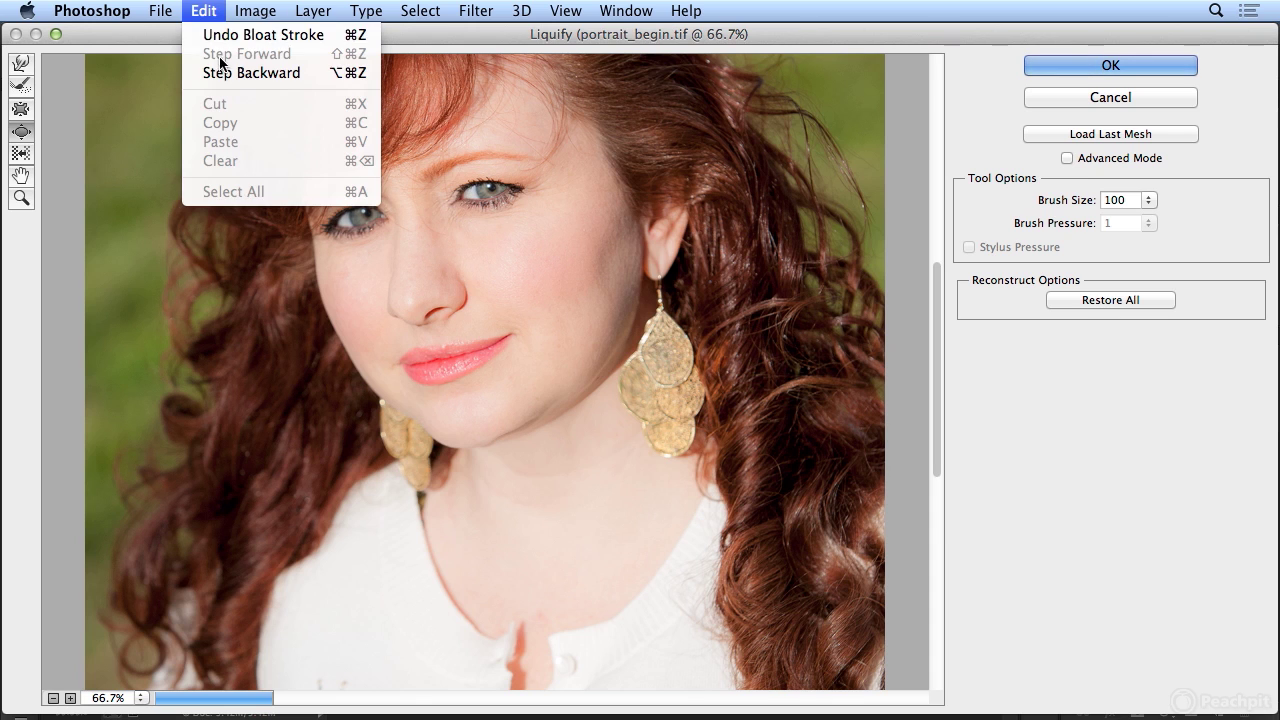
pyautogui.click(214, 74)
pyautogui.click(203, 10)
pyautogui.click(214, 74)
pyautogui.click(203, 10)
pyautogui.click(226, 74)
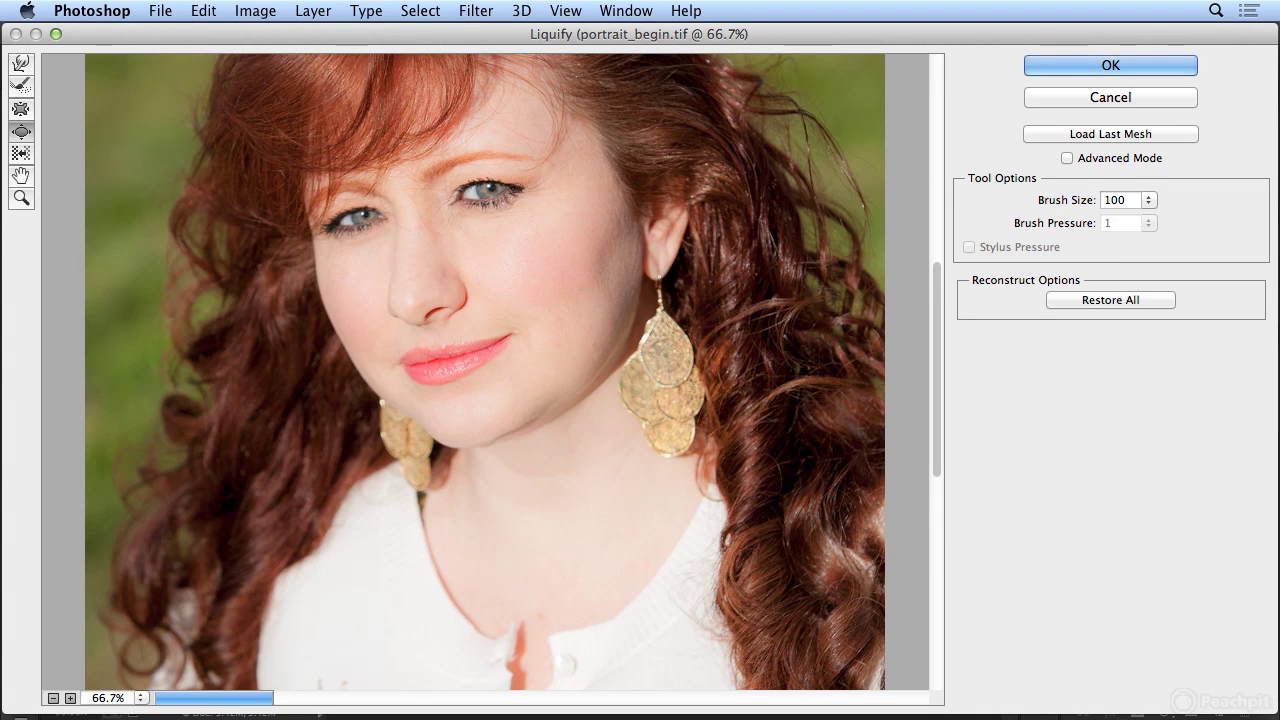
pyautogui.click(203, 10)
pyautogui.click(218, 74)
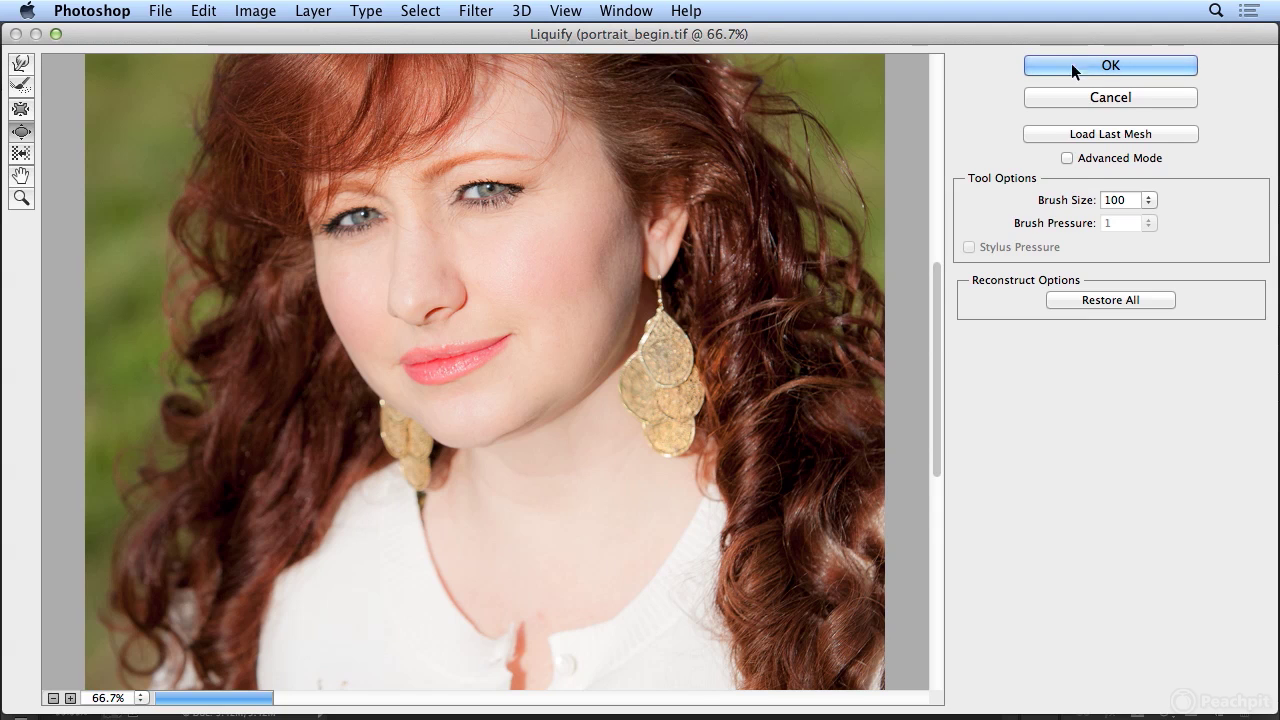
# Apply the Liquify edits to the portrait and toggle undo and redo to compare before and after, ending with them applied
pyautogui.click(1041, 66)
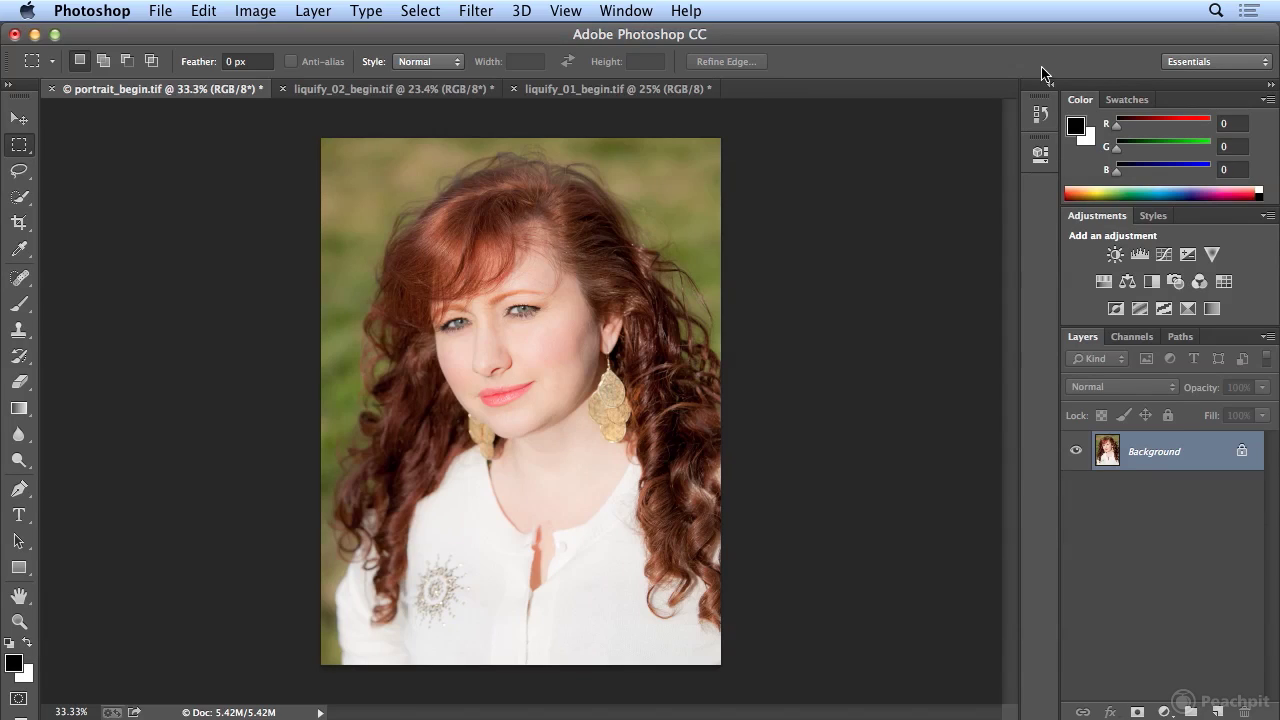
pyautogui.press('super+z')
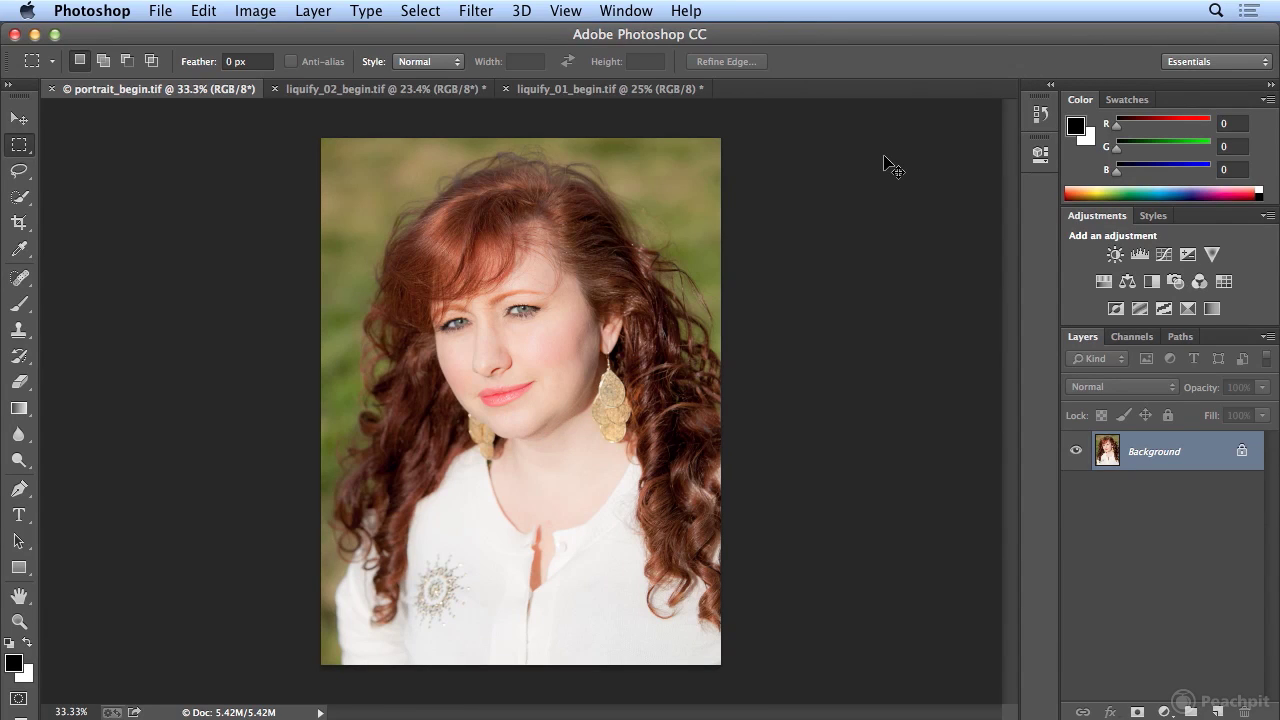
pyautogui.press('super+z')
pyautogui.press('super+z')
pyautogui.press('super+z')
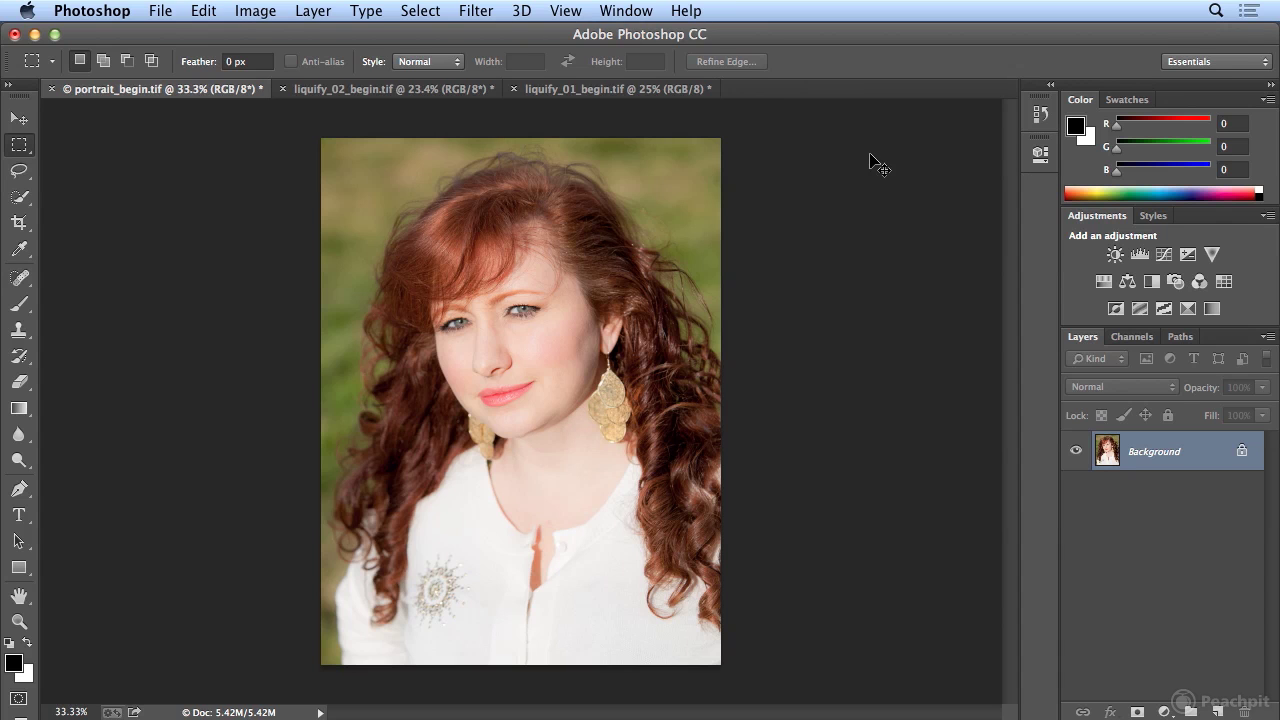
# Touch up the area around the portrait's jawline with the size 21 History Brush, working at 100% view
pyautogui.press('super+1')
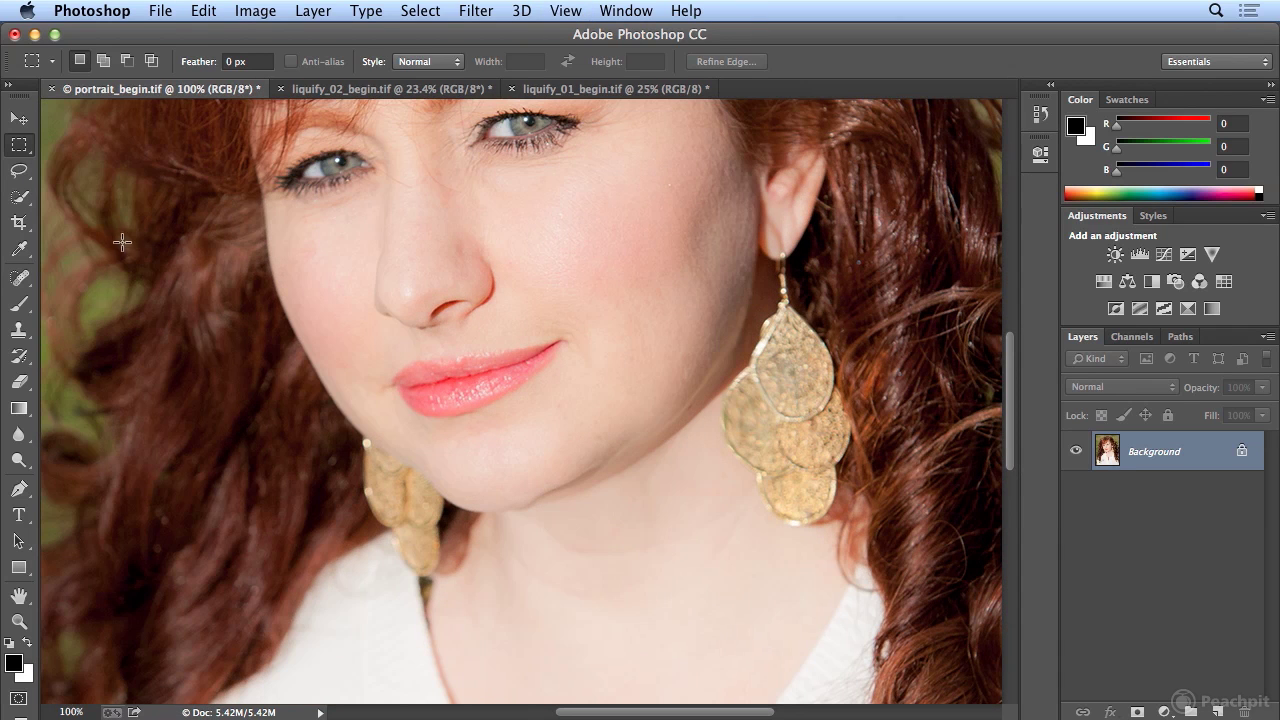
pyautogui.click(19, 360)
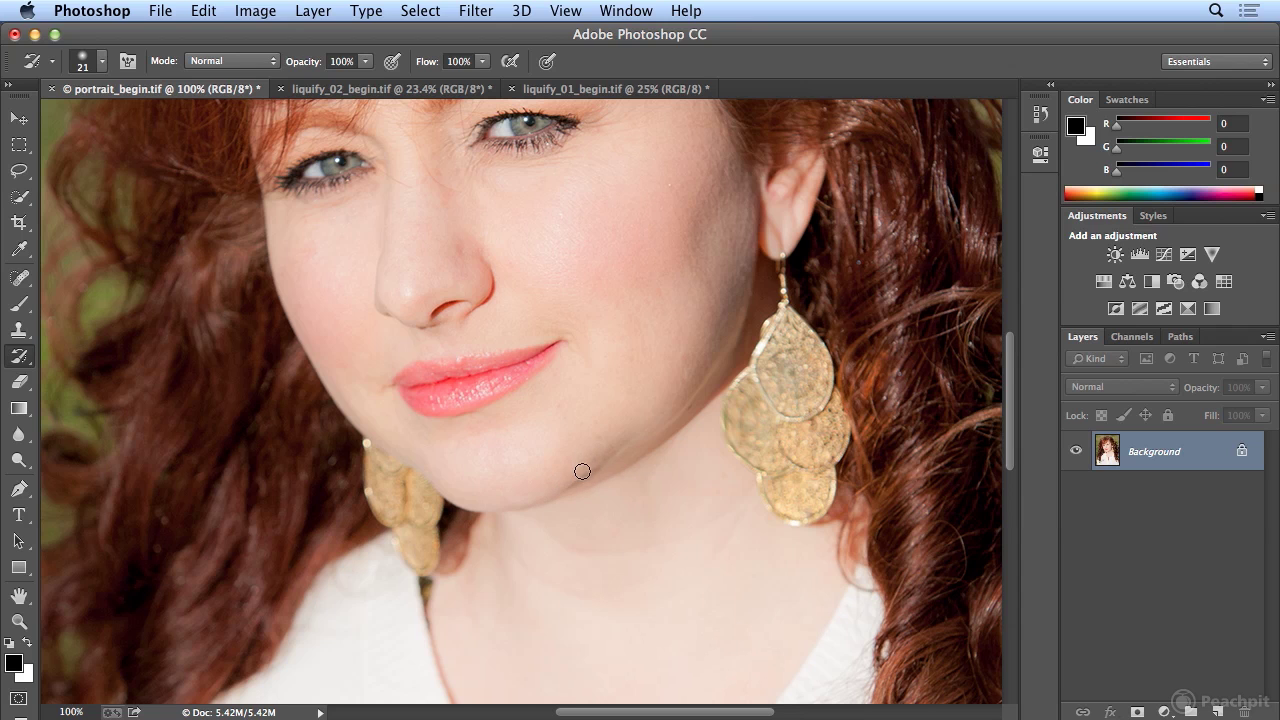
pyautogui.press('super+0')
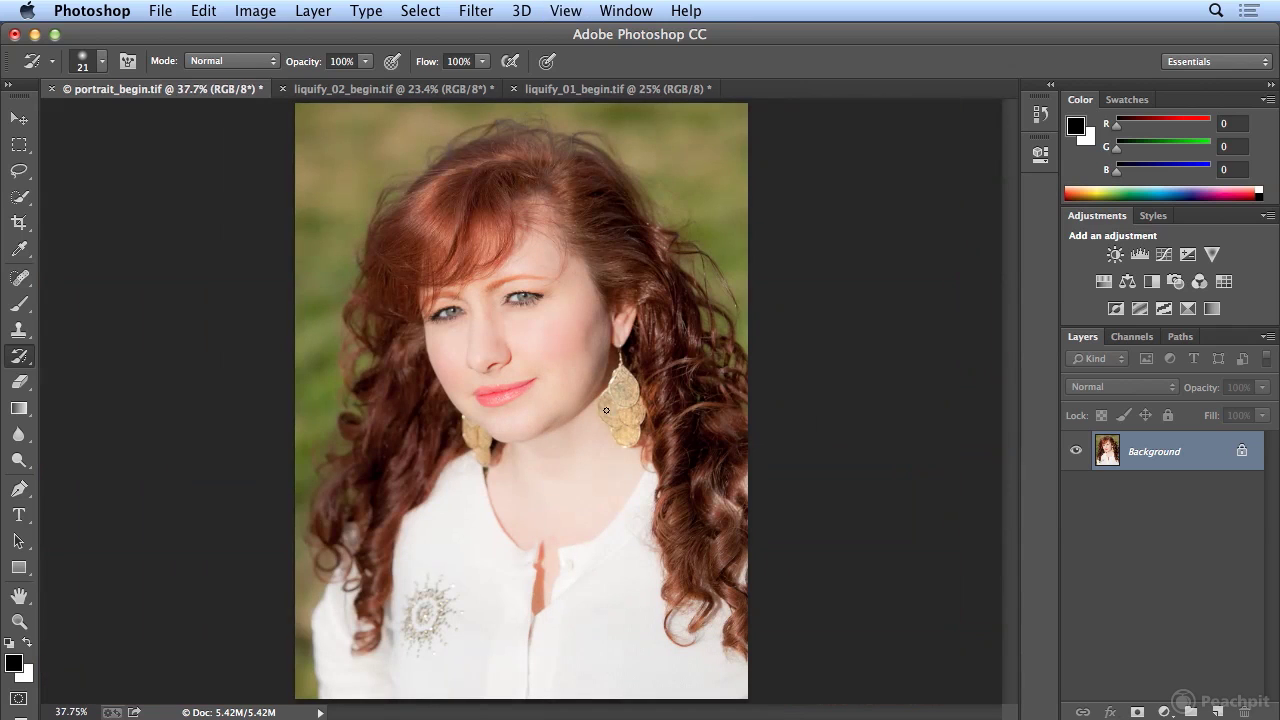
# Compare the original portrait_begin.tif snapshot with the last History Brush state in an enlarged history list
pyautogui.click(1041, 113)
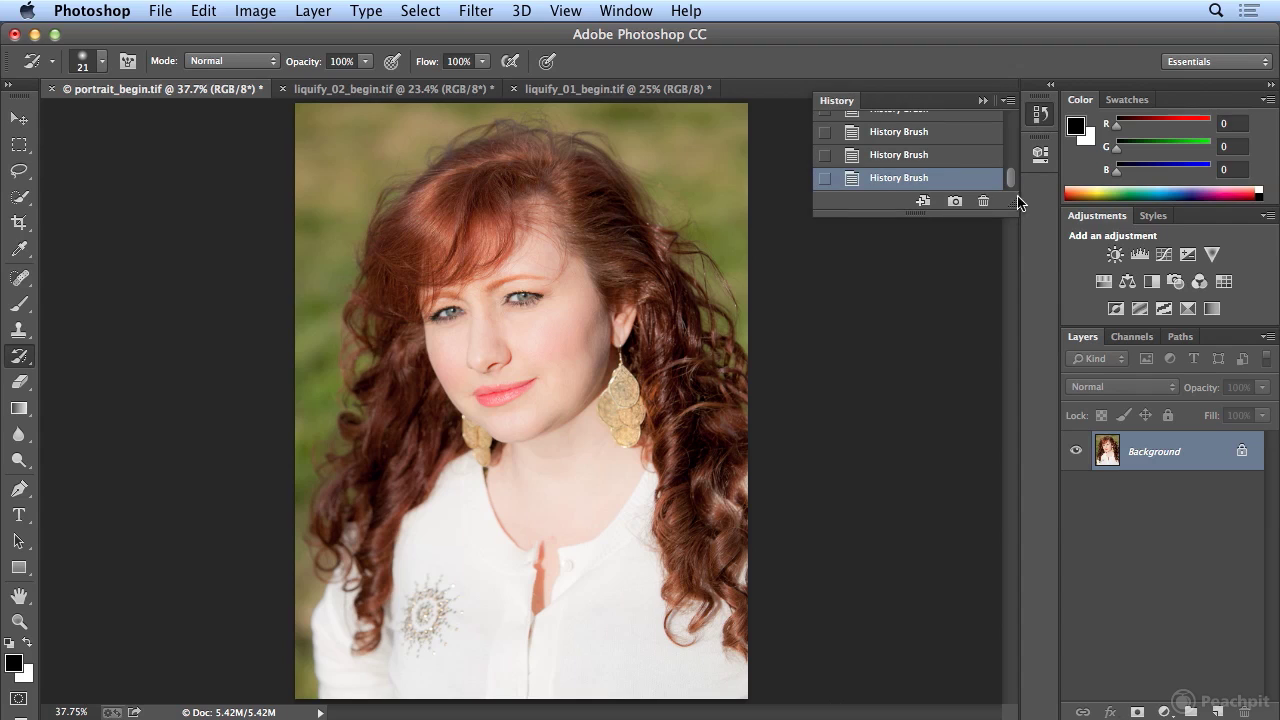
pyautogui.moveTo(1010, 205); pyautogui.dragTo(981, 508)
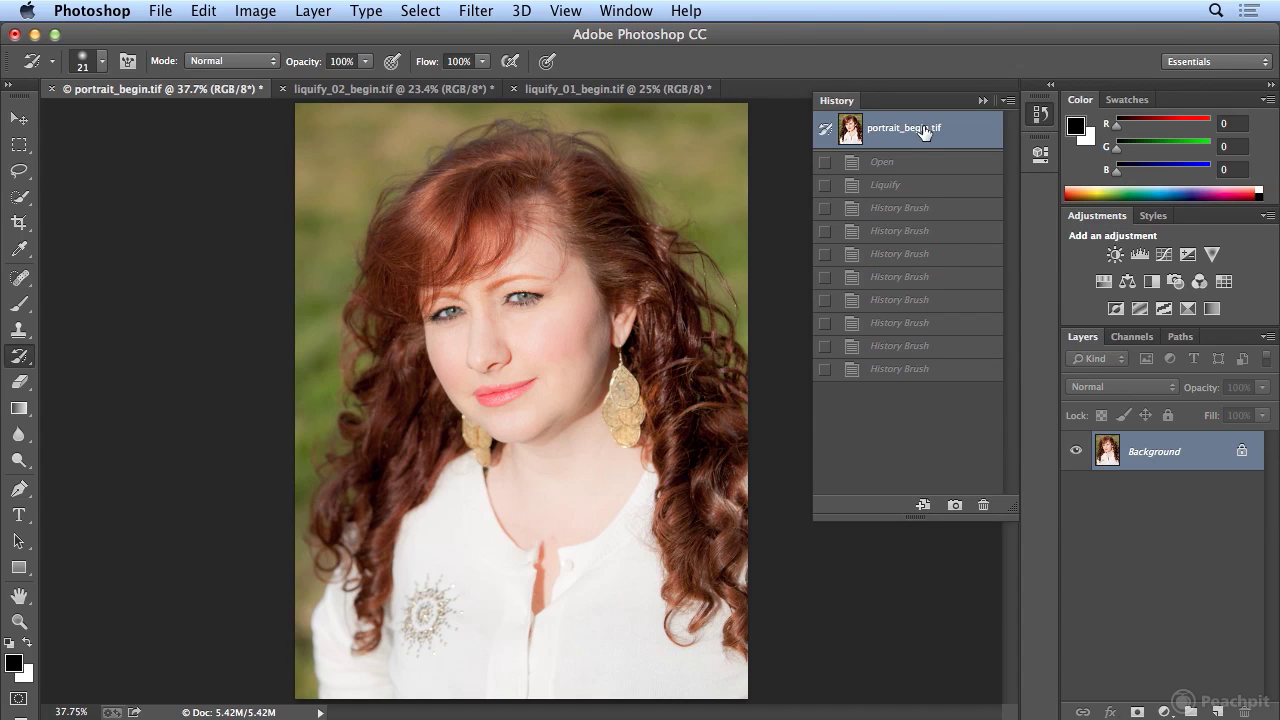
pyautogui.click(950, 368)
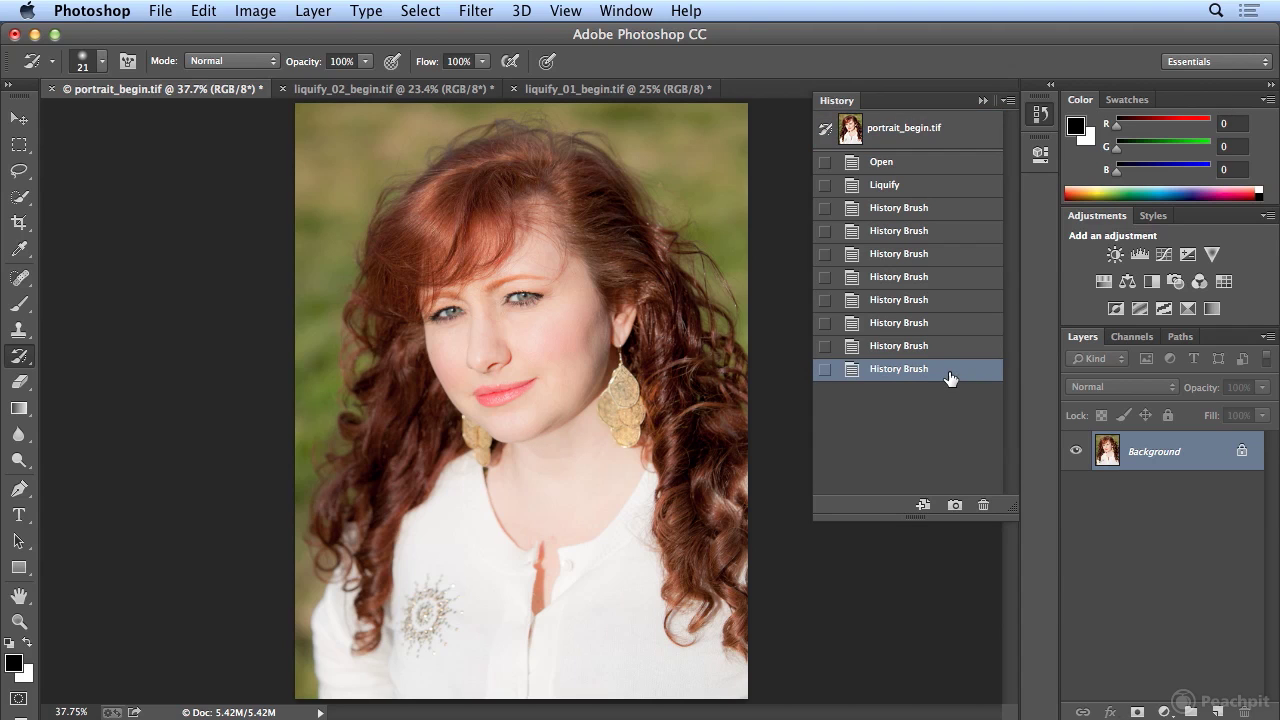